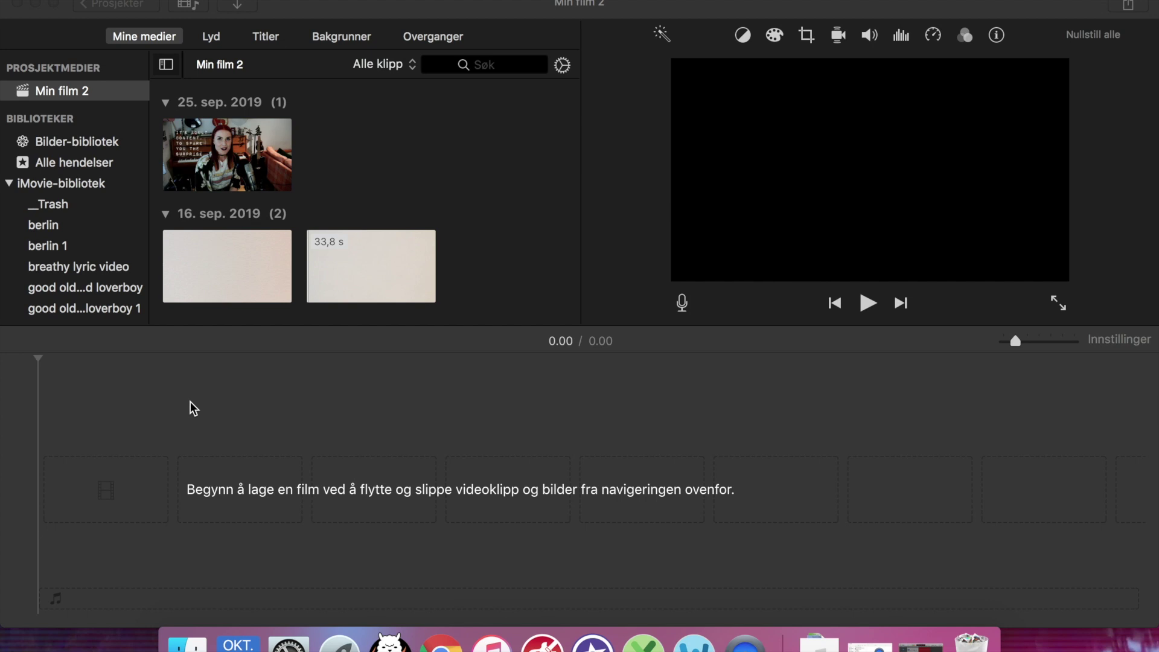
# Add the talking-head clip to the empty timeline and drag its volume down to 0%.
pyautogui.moveTo(242, 164); pyautogui.dragTo(99, 497)
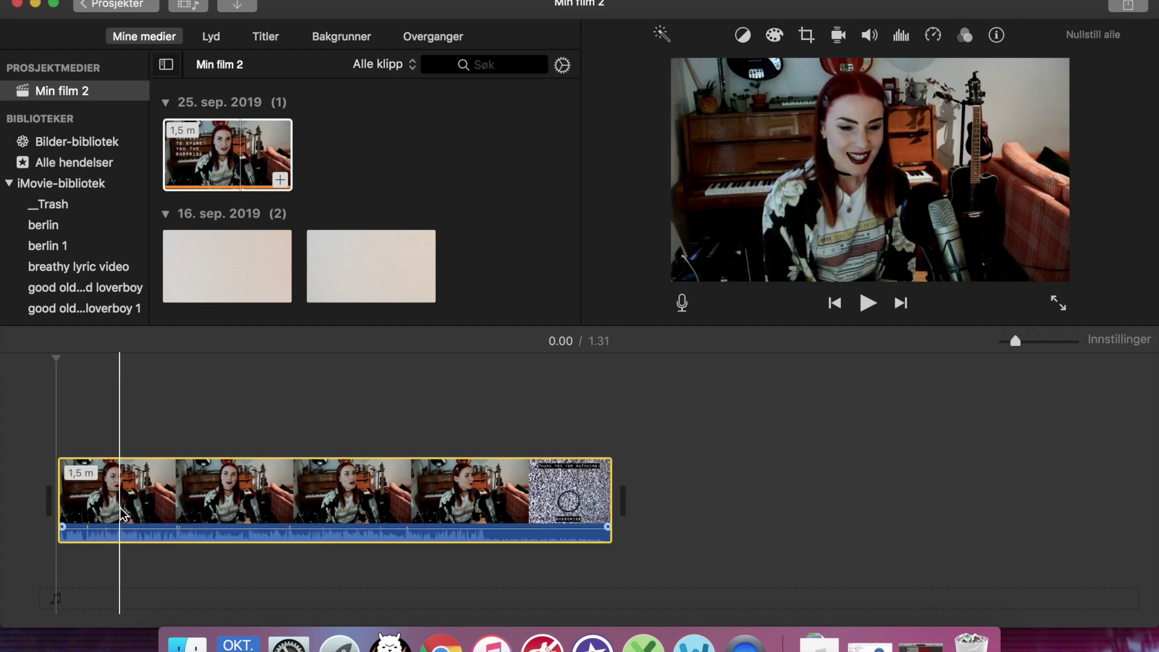
pyautogui.moveTo(116, 528)
pyautogui.mouseDown()
pyautogui.moveTo(116, 588)
pyautogui.moveTo(117, 548)
pyautogui.mouseUp()
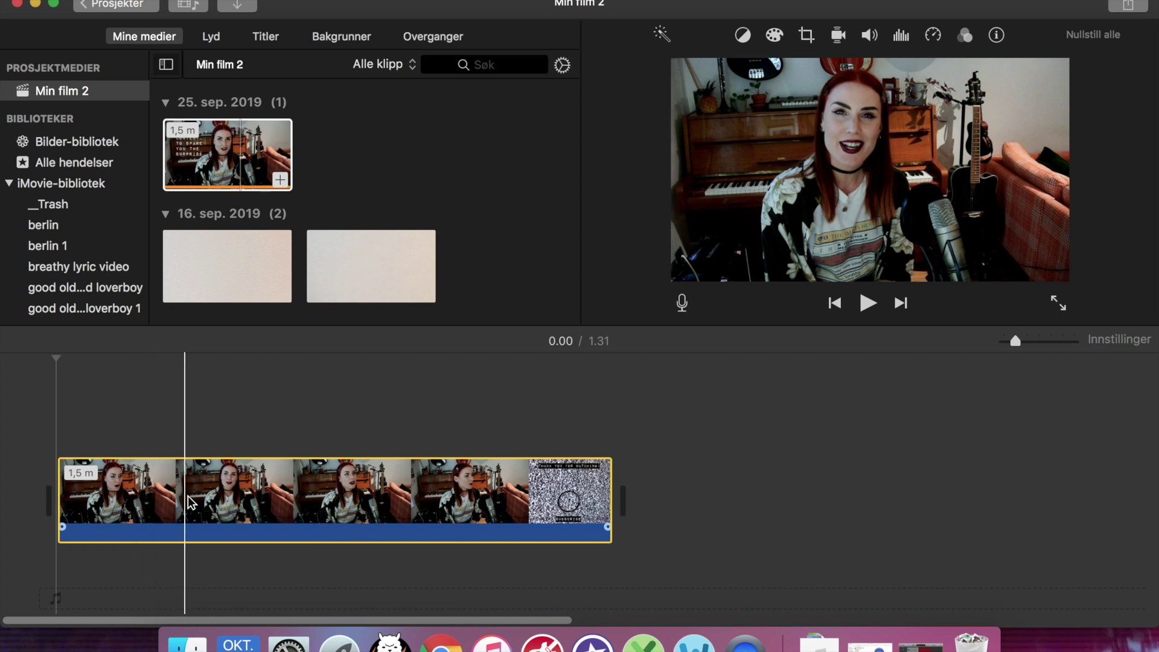
pyautogui.click(221, 494)
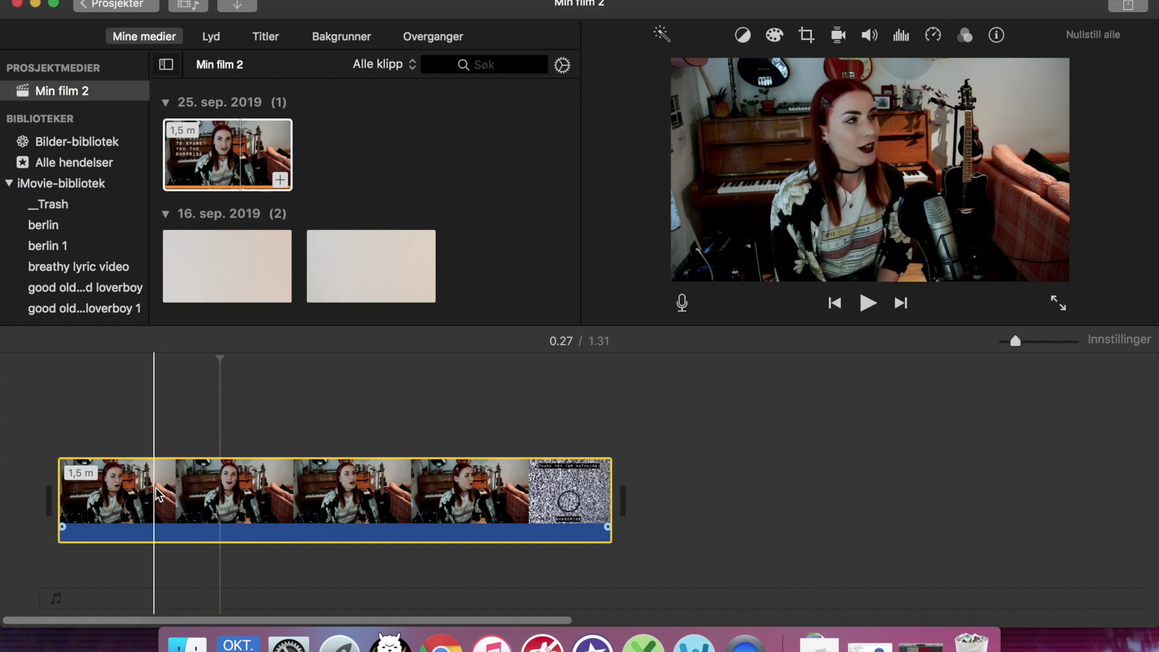
# Apply the Blått clip filter to the talking-head clip.
pyautogui.click(156, 494)
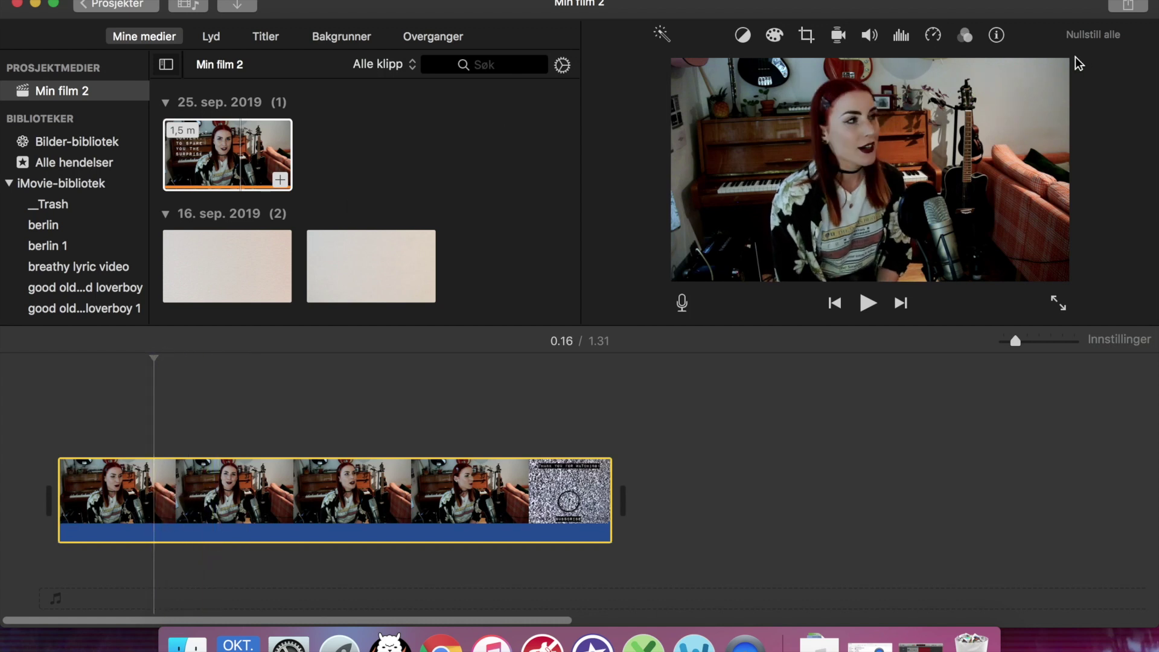
pyautogui.click(964, 37)
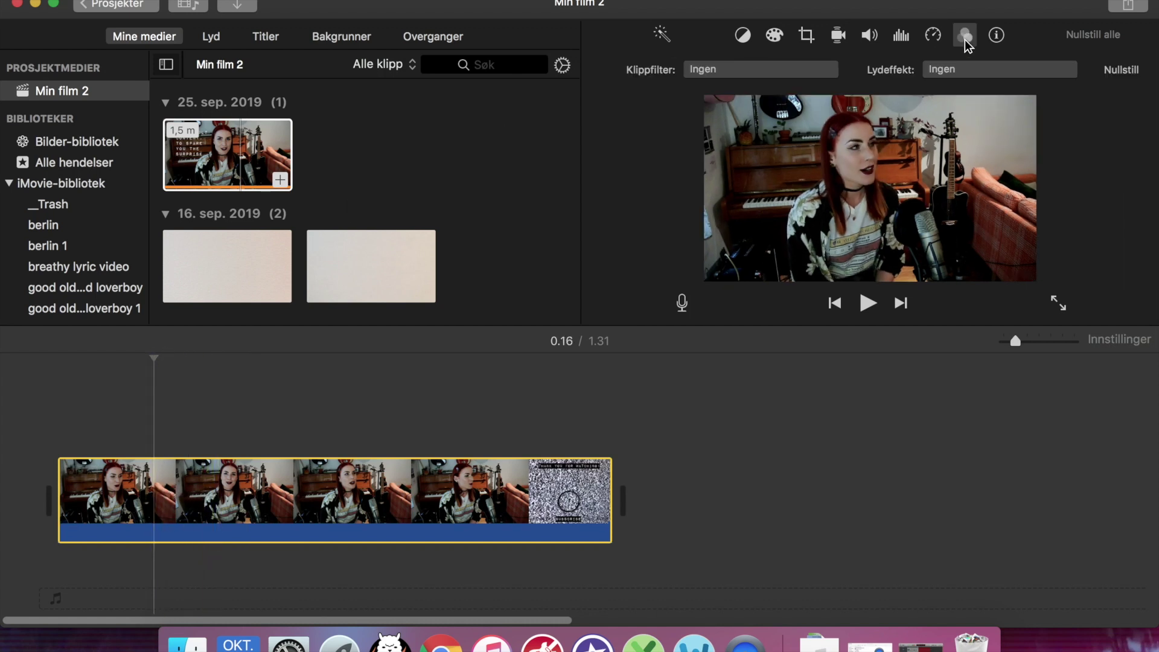
pyautogui.click(775, 68)
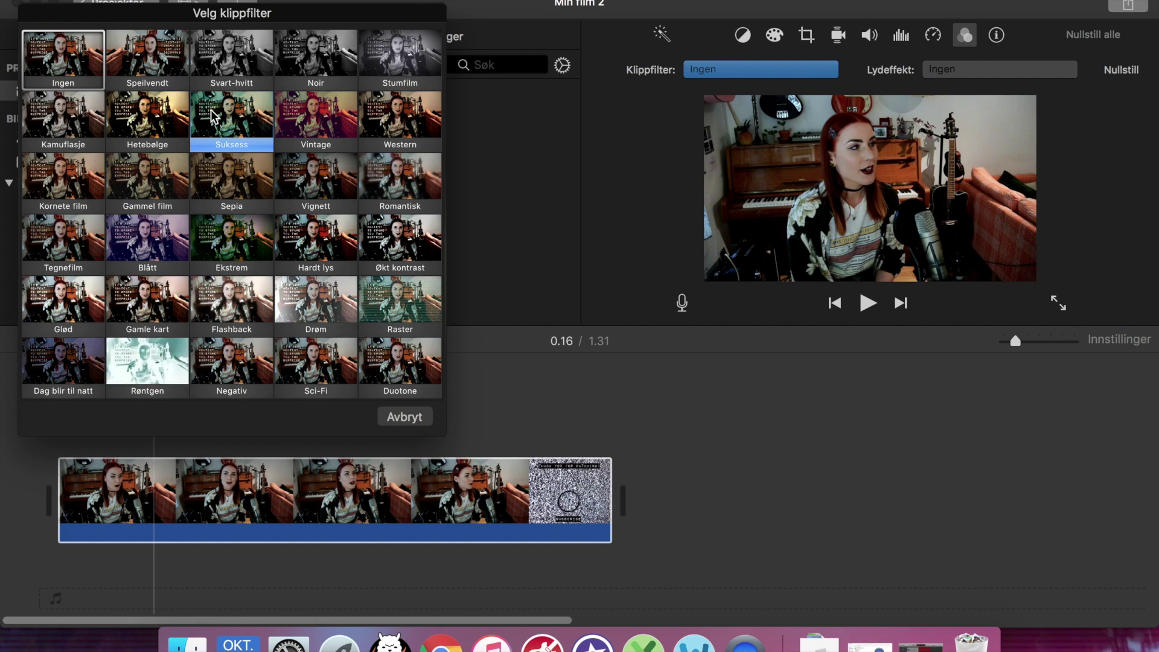
pyautogui.click(143, 234)
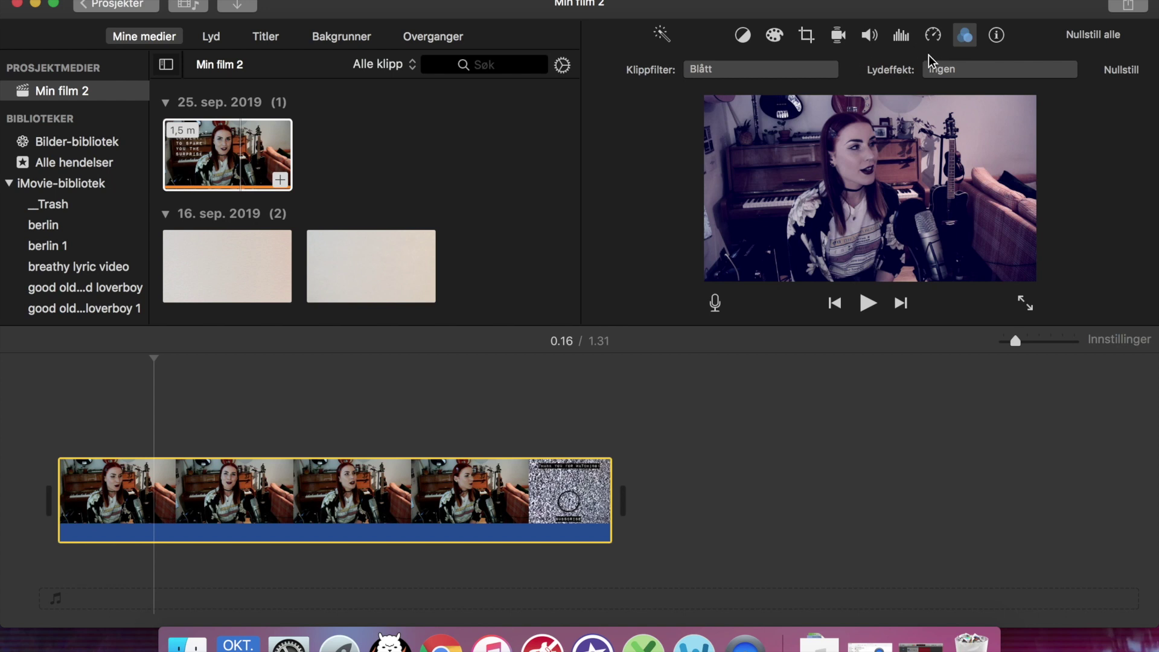
pyautogui.click(964, 42)
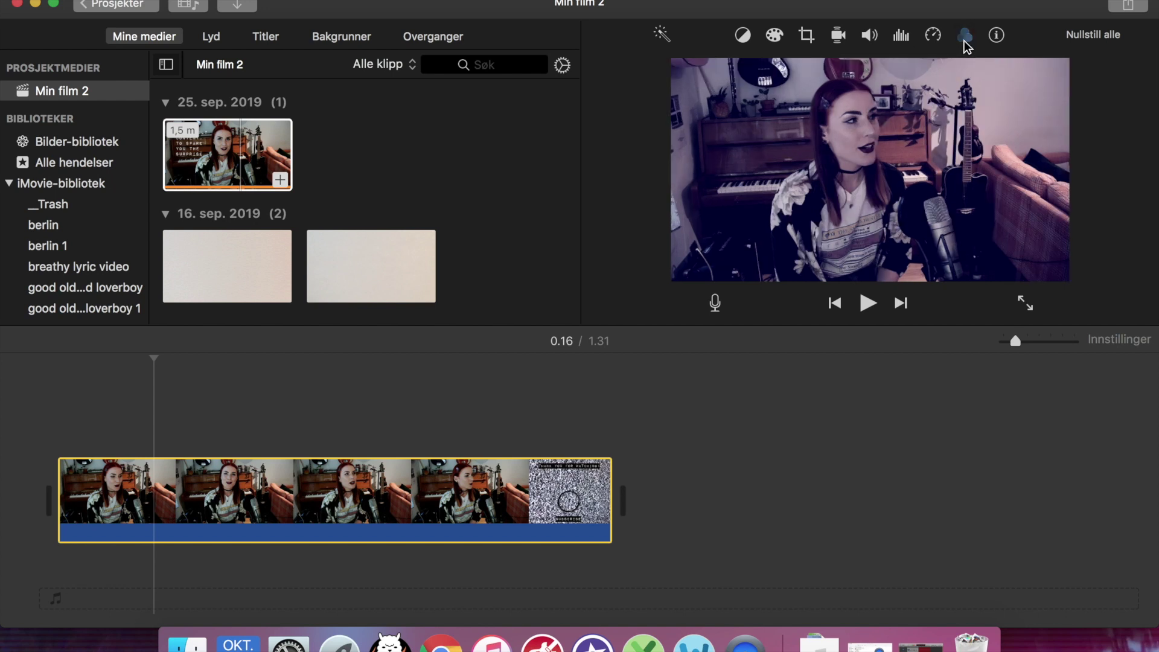
pyautogui.click(965, 41)
pyautogui.click(734, 70)
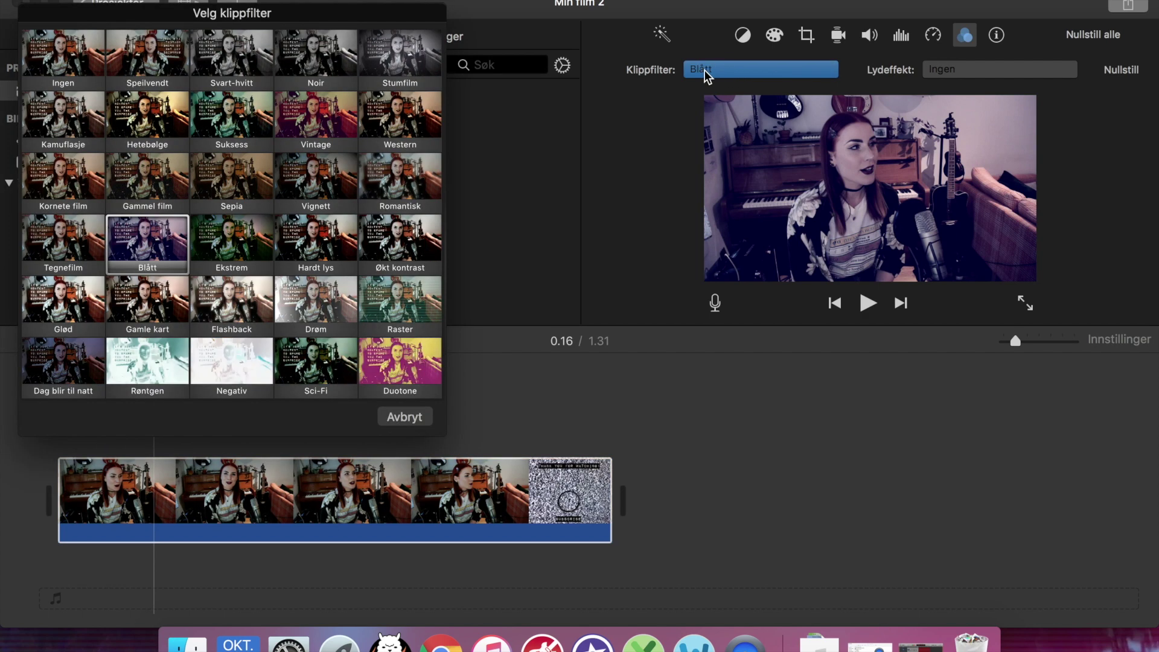
pyautogui.click(145, 248)
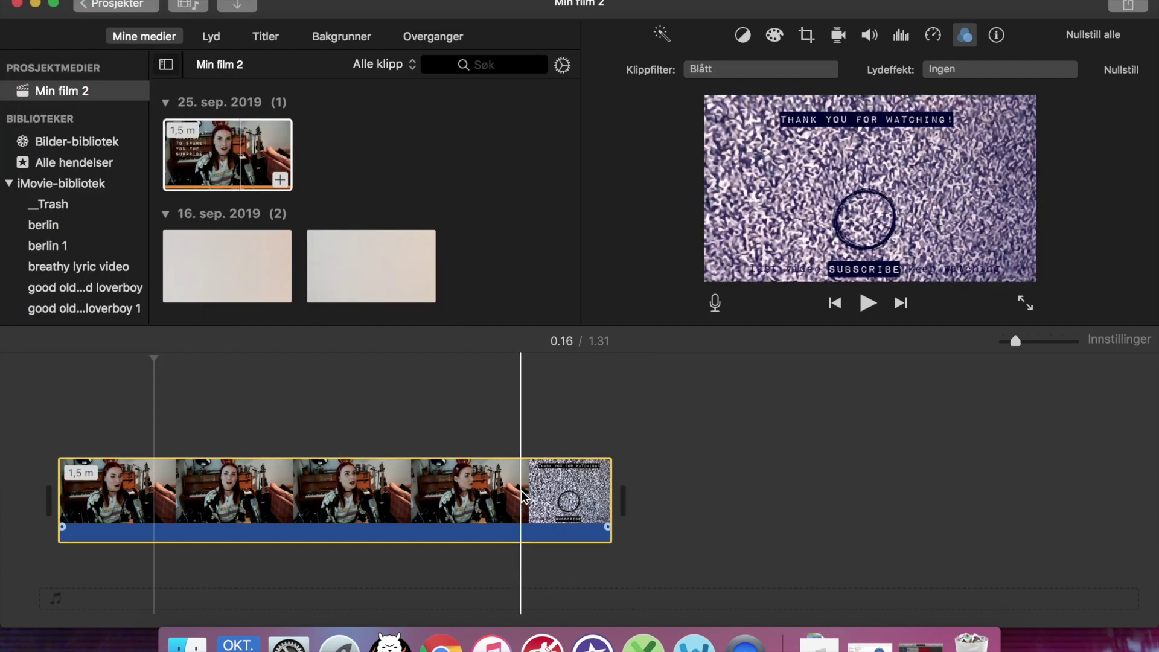
# Remove the clip filter so the talking-head clip has none.
pyautogui.click(964, 35)
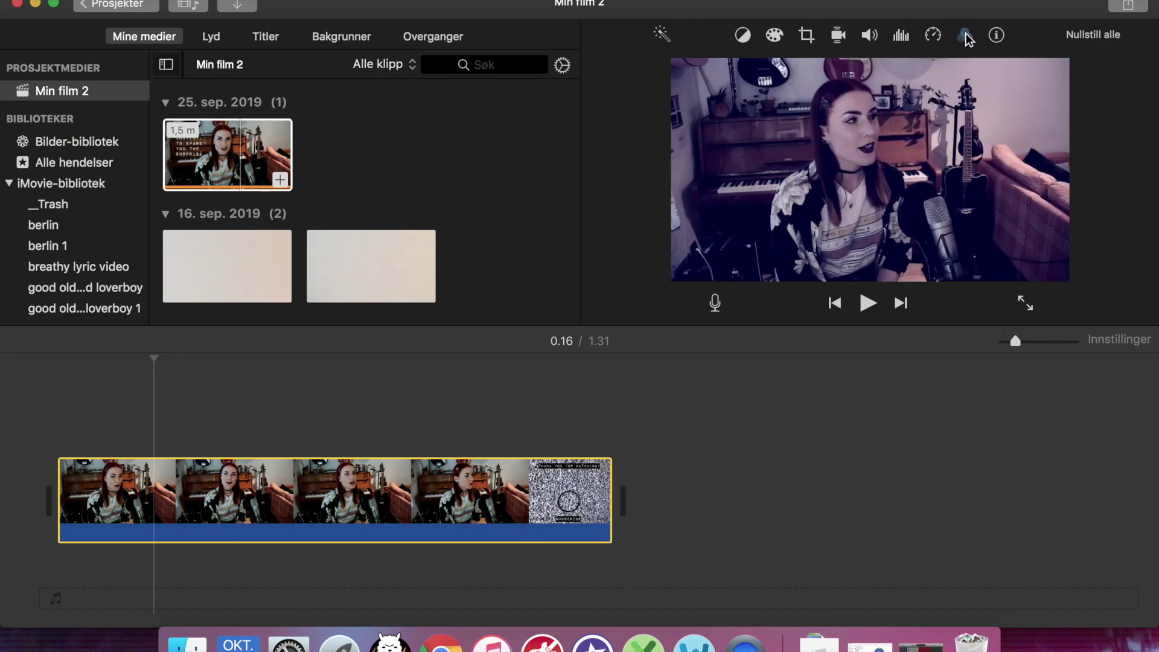
pyautogui.click(963, 35)
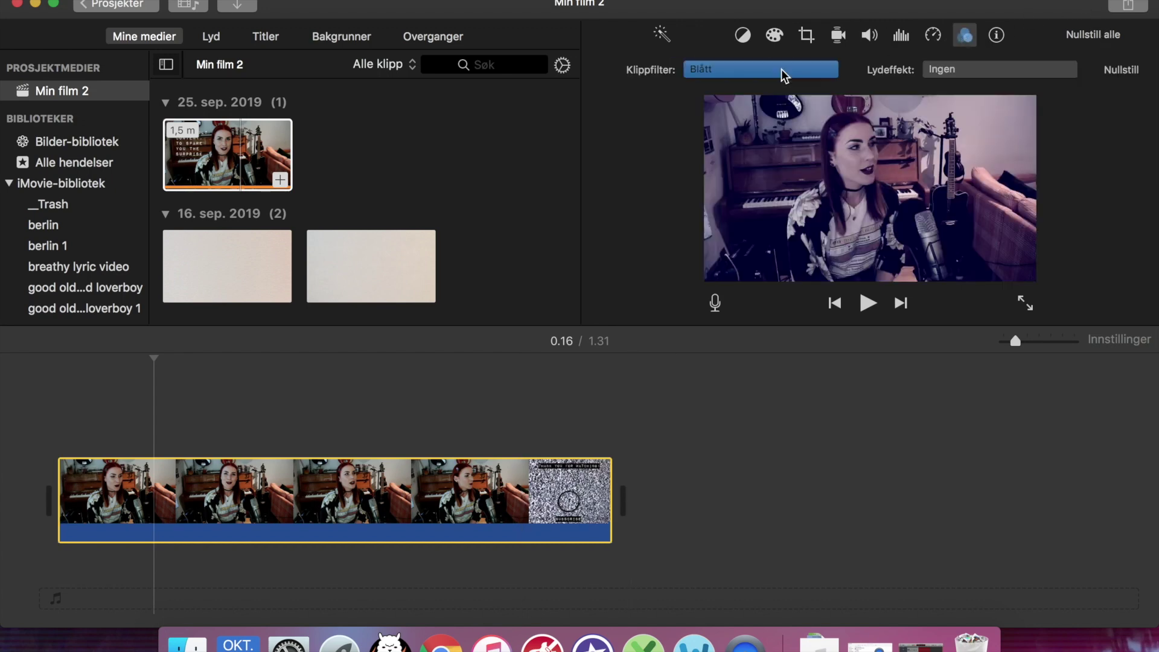
pyautogui.click(781, 69)
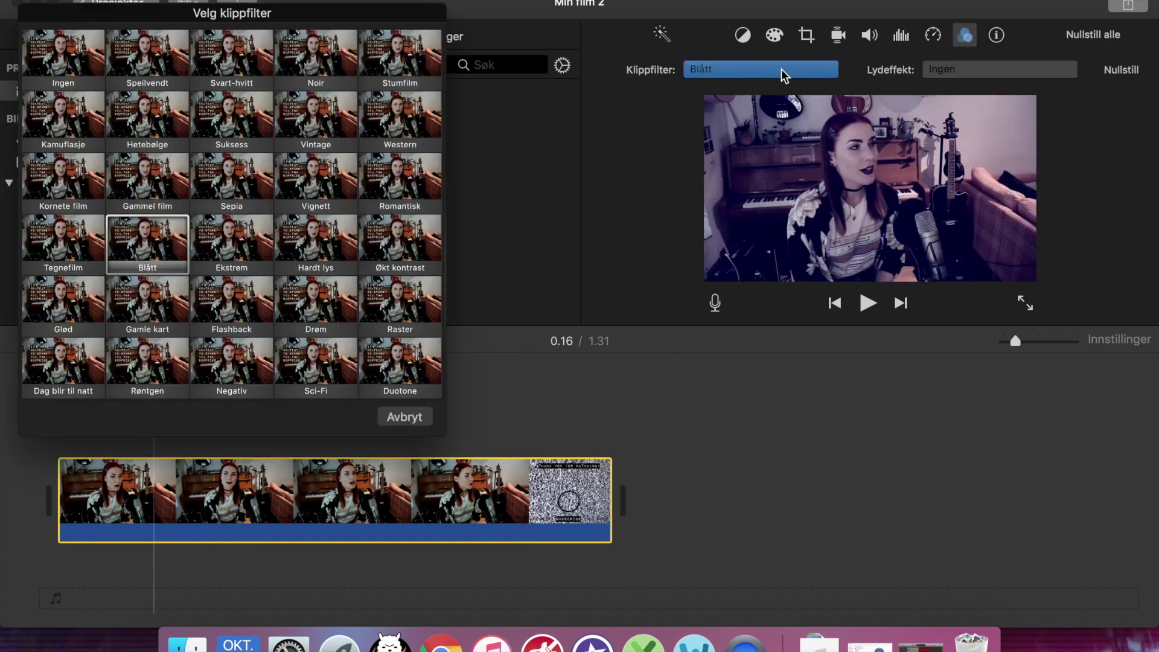
pyautogui.click(60, 60)
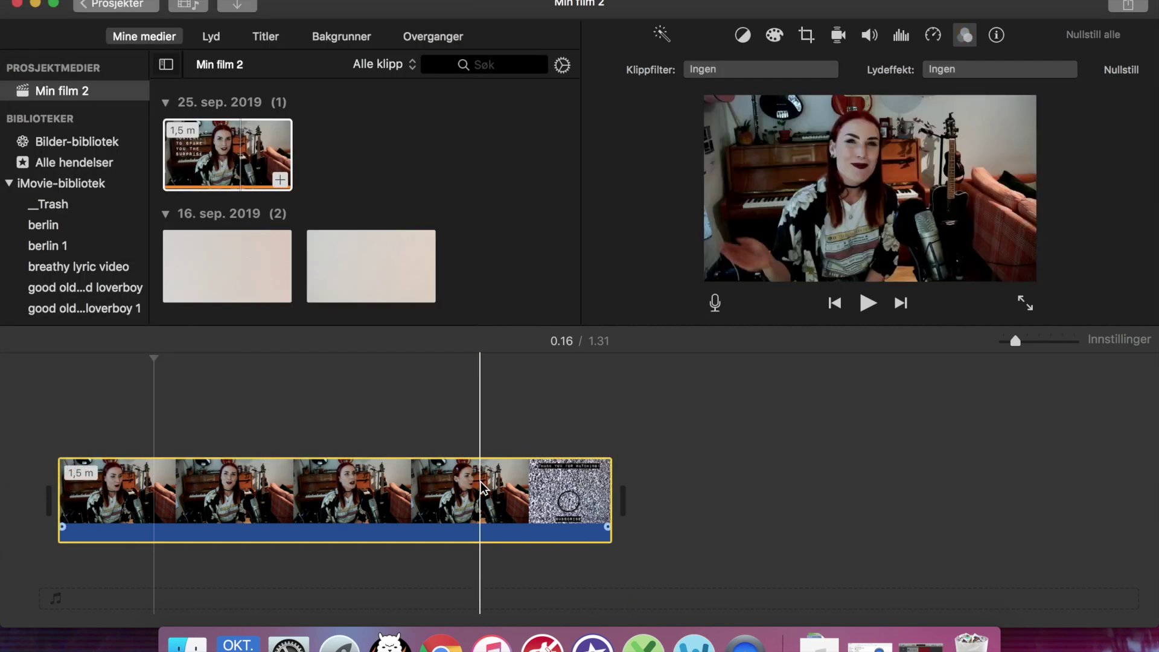
pyautogui.click(783, 495)
# Paste a copy of the talking-head clip as an overlay aligned to the main clip's start.
pyautogui.press('super+v')
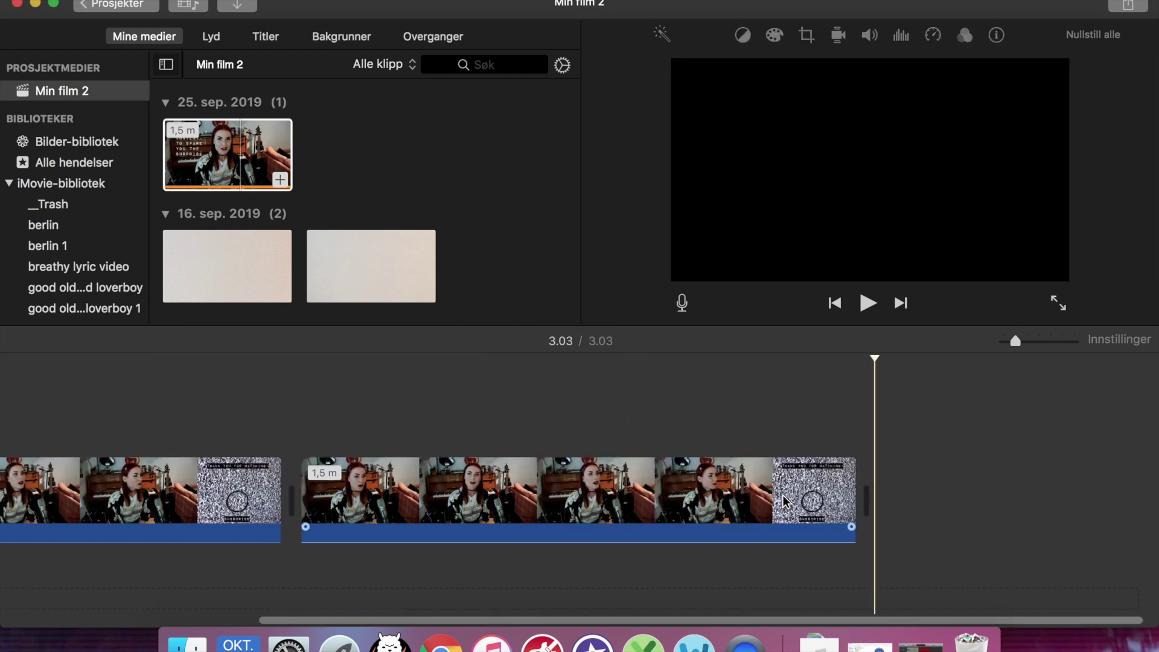
pyautogui.moveTo(600, 494); pyautogui.dragTo(252, 382)
pyautogui.hscroll(-5, 252, 381)
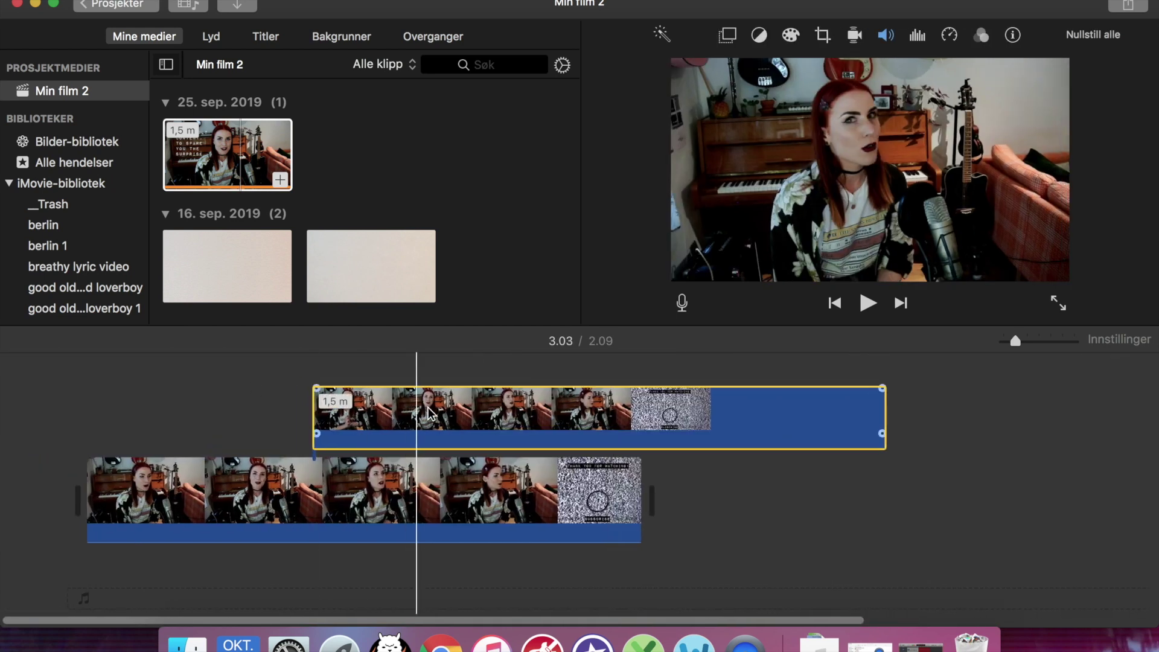
pyautogui.moveTo(430, 414); pyautogui.dragTo(74, 410)
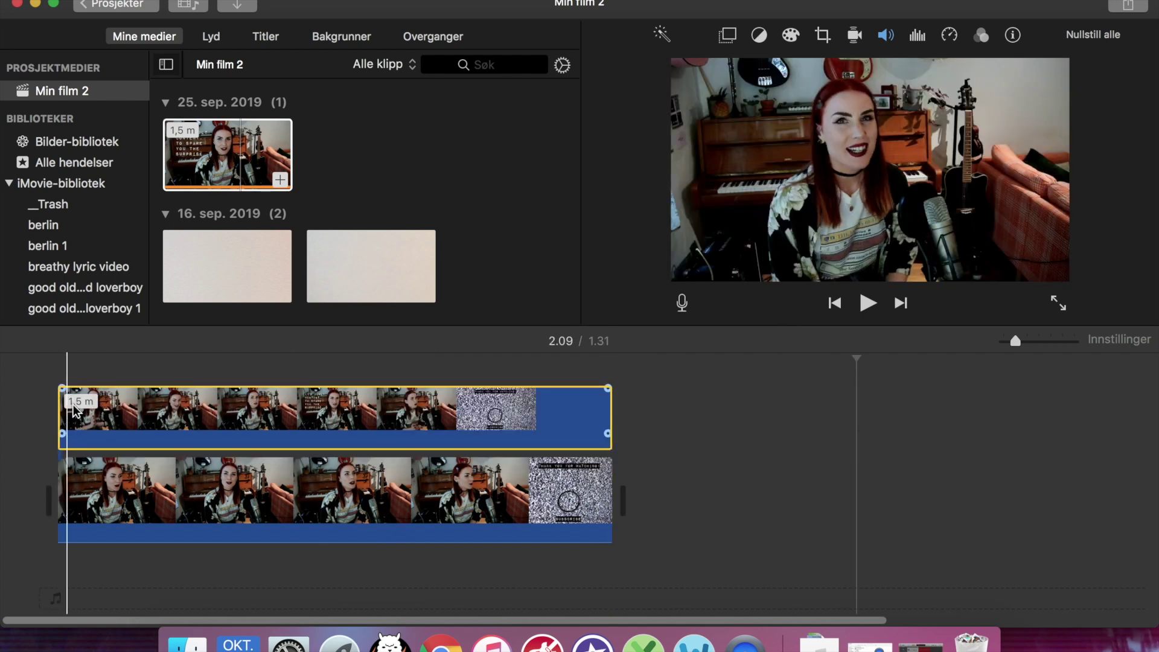
pyautogui.click(377, 404)
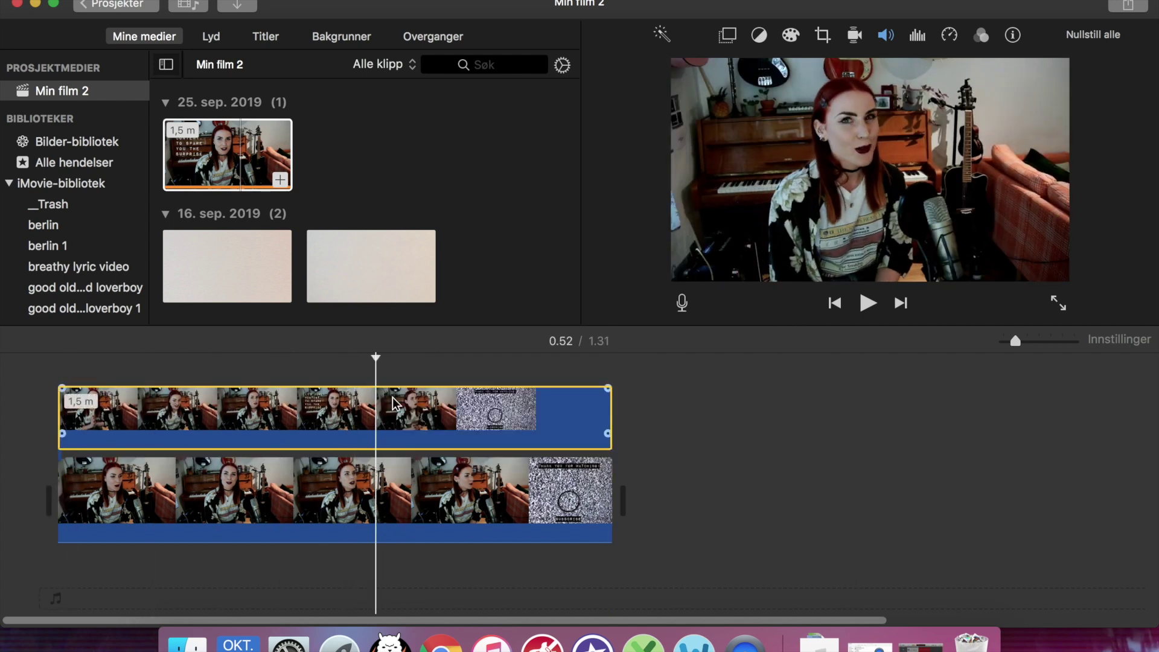
# Give the overlay copy the Blått filter and bring up its overlay settings.
pyautogui.click(980, 34)
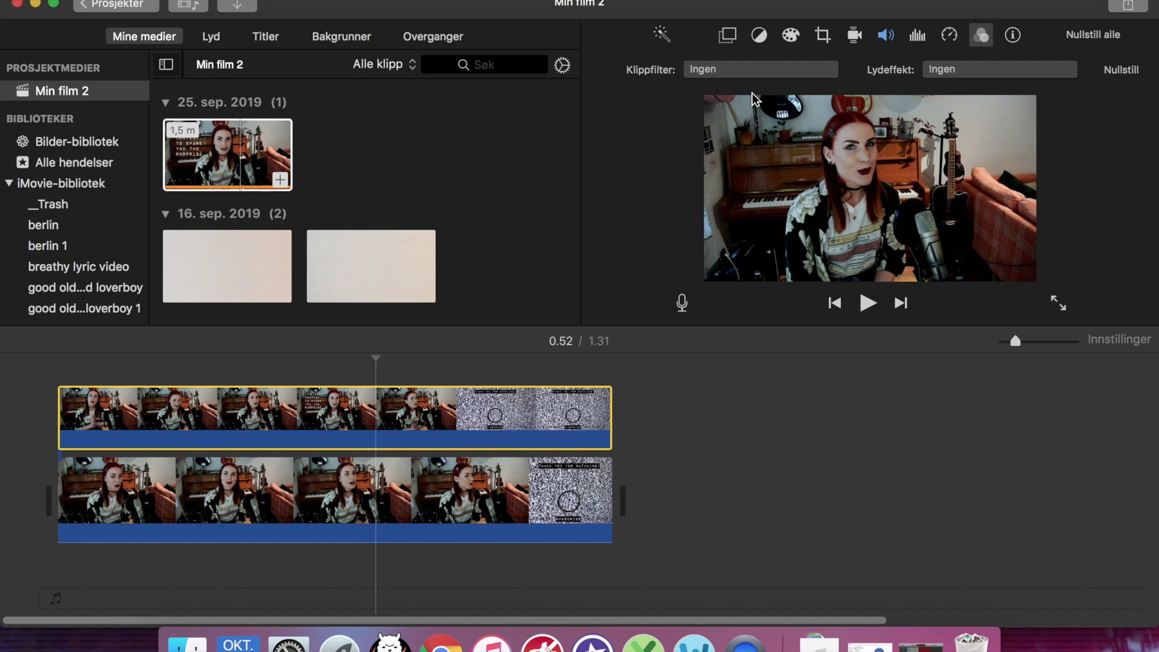
pyautogui.click(737, 69)
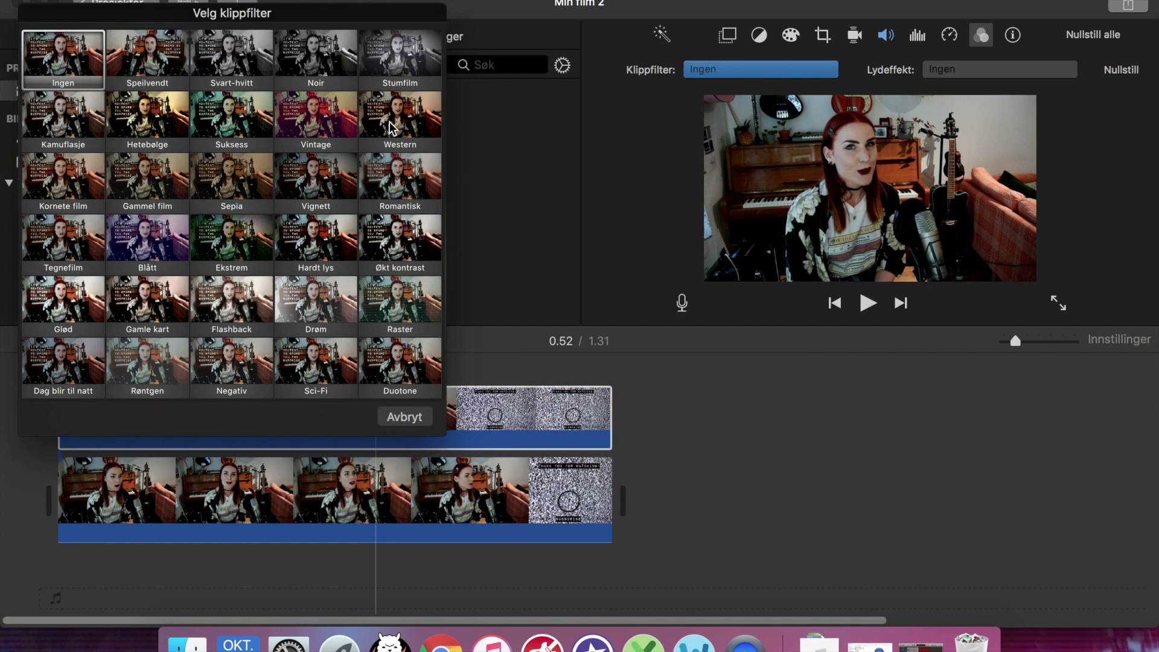
pyautogui.click(157, 234)
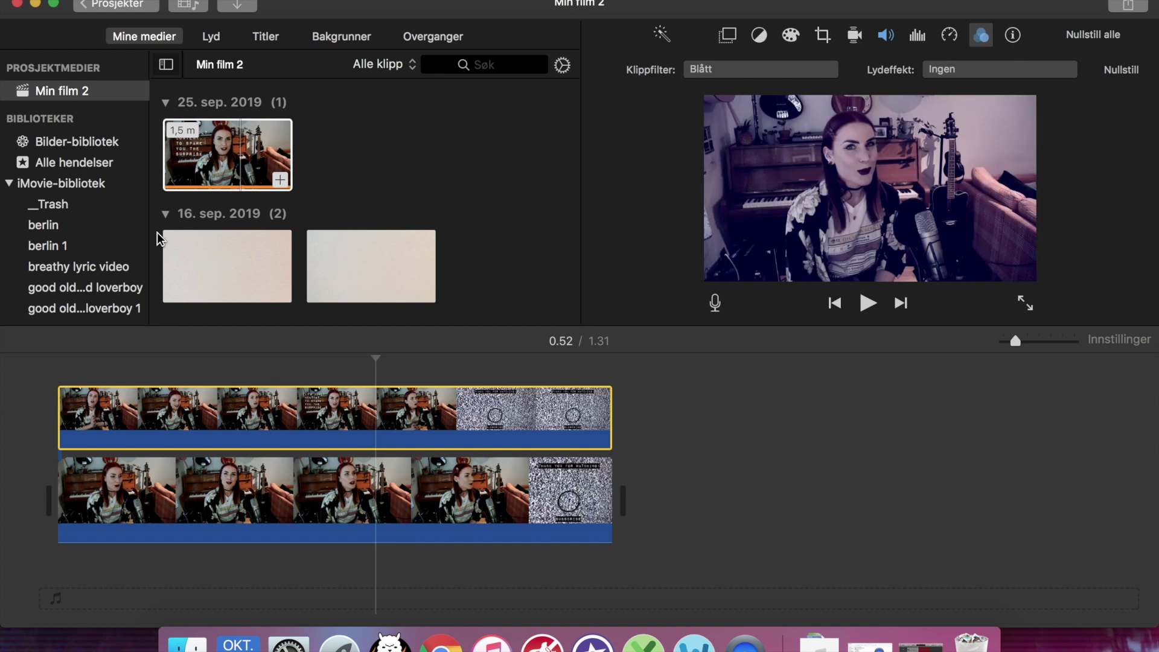
pyautogui.click(226, 403)
pyautogui.click(729, 37)
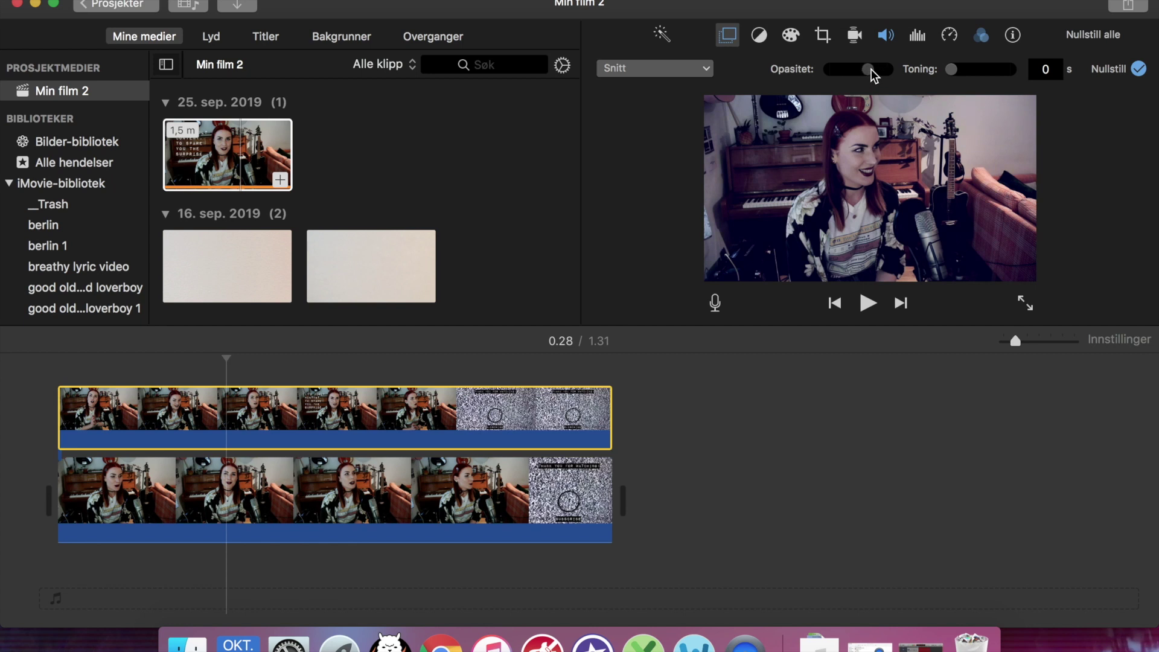
# Raise the overlay's opacity to full, then delete the overlay copy from the timeline.
pyautogui.moveTo(883, 70); pyautogui.dragTo(894, 69)
pyautogui.moveTo(873, 88)
pyautogui.mouseDown()
pyautogui.moveTo(881, 86)
pyautogui.moveTo(863, 102)
pyautogui.mouseUp()
pyautogui.moveTo(877, 94)
pyautogui.mouseDown()
pyautogui.moveTo(897, 79)
pyautogui.moveTo(866, 108)
pyautogui.mouseUp()
pyautogui.click(581, 404)
pyautogui.press('Delete')
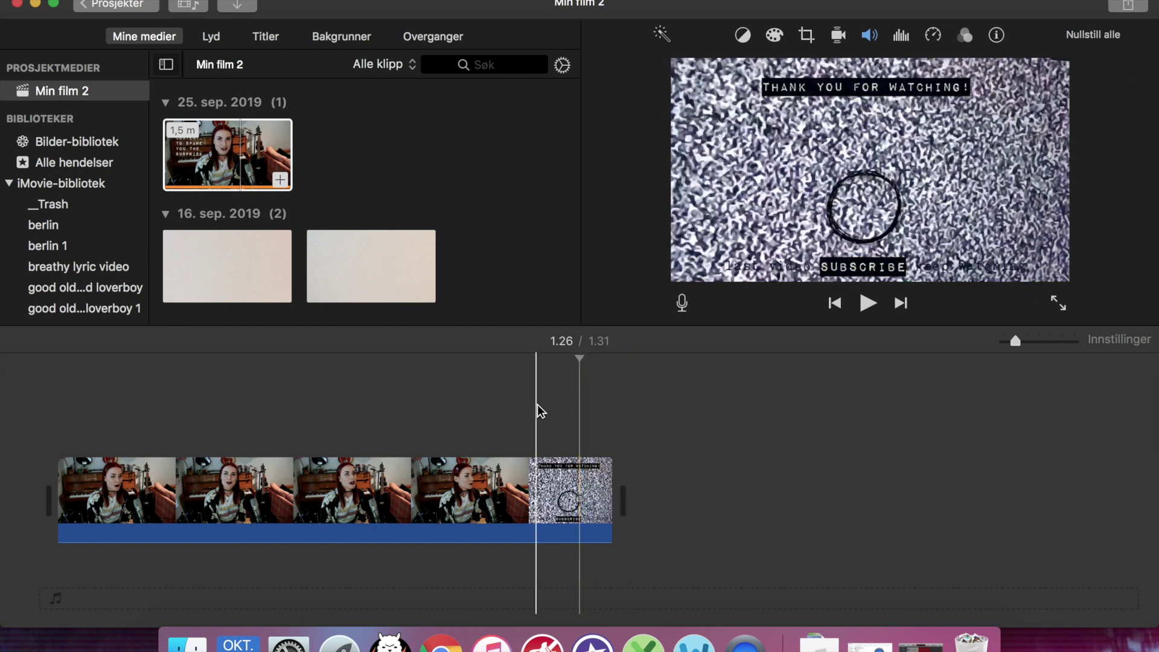
# Play the first white clip from 16. sep. 2019, then preview the 33,8 s white clip.
pyautogui.click(537, 404)
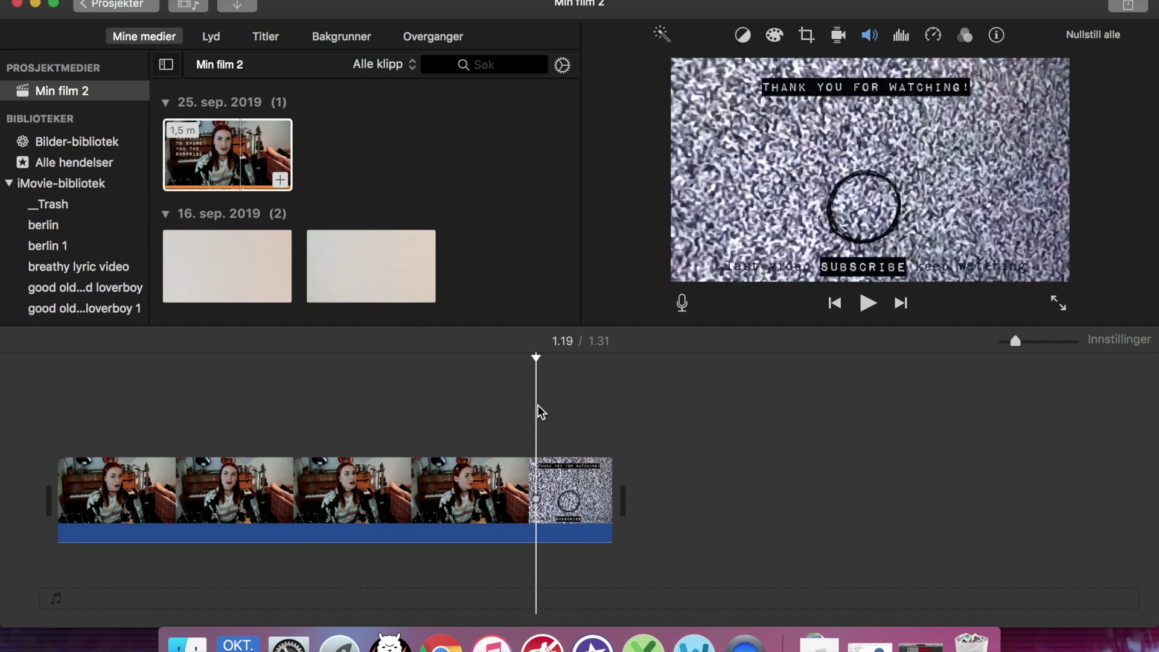
pyautogui.scroll(-1, 462, 232)
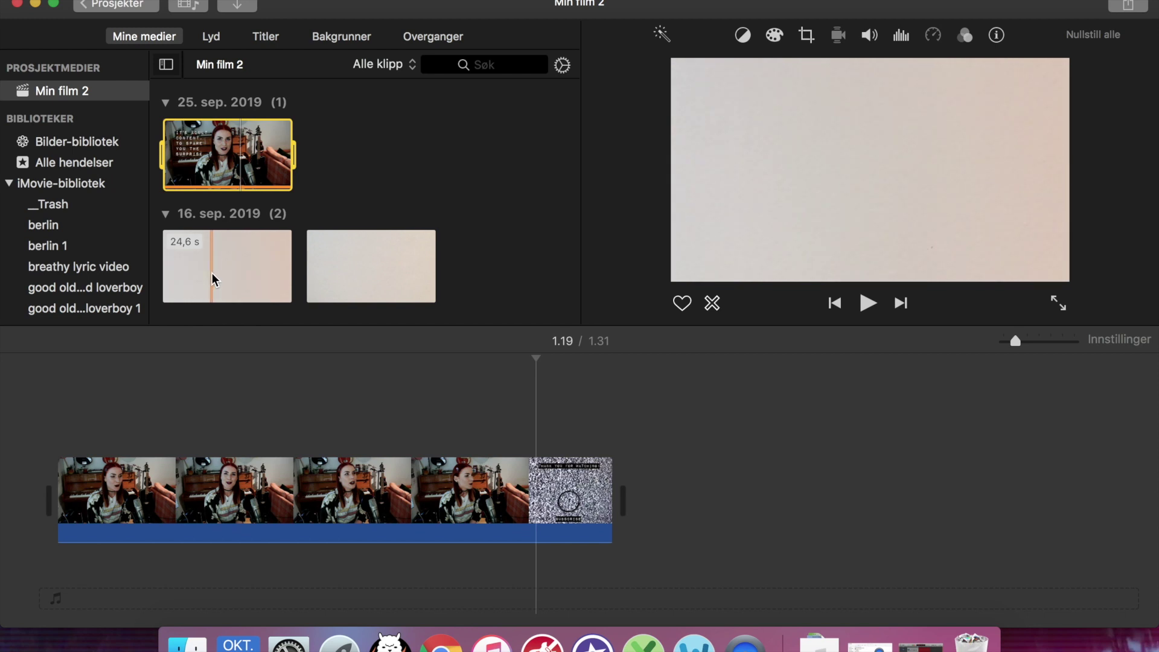
pyautogui.click(211, 273)
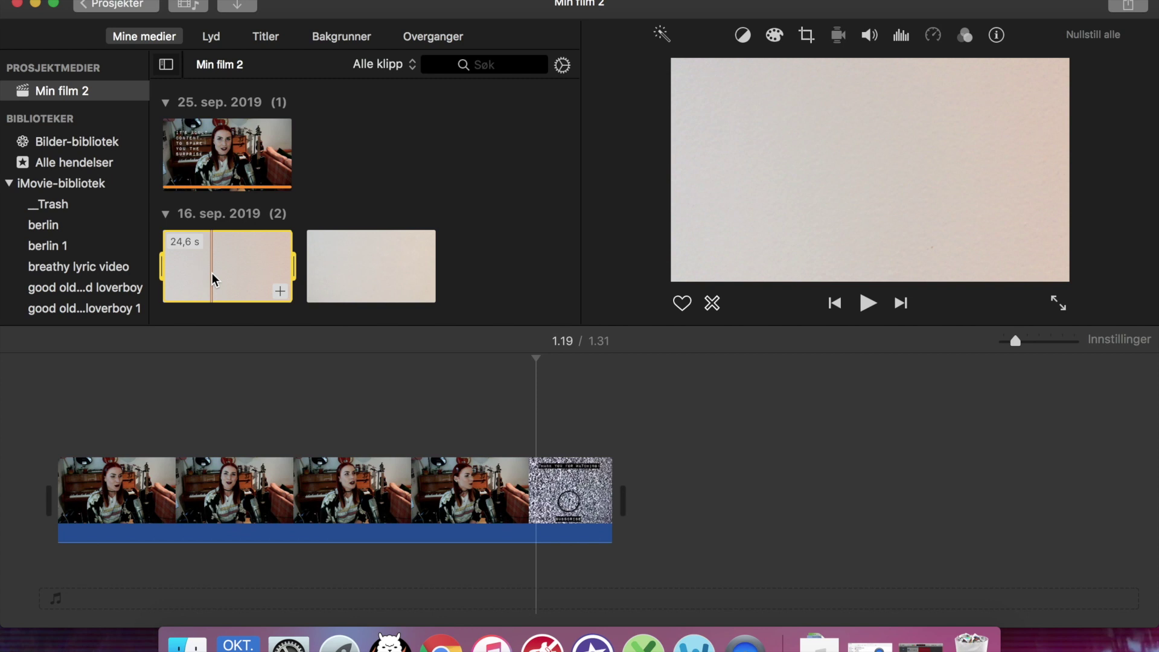
pyautogui.press('space')
pyautogui.click(866, 304)
pyautogui.click(378, 259)
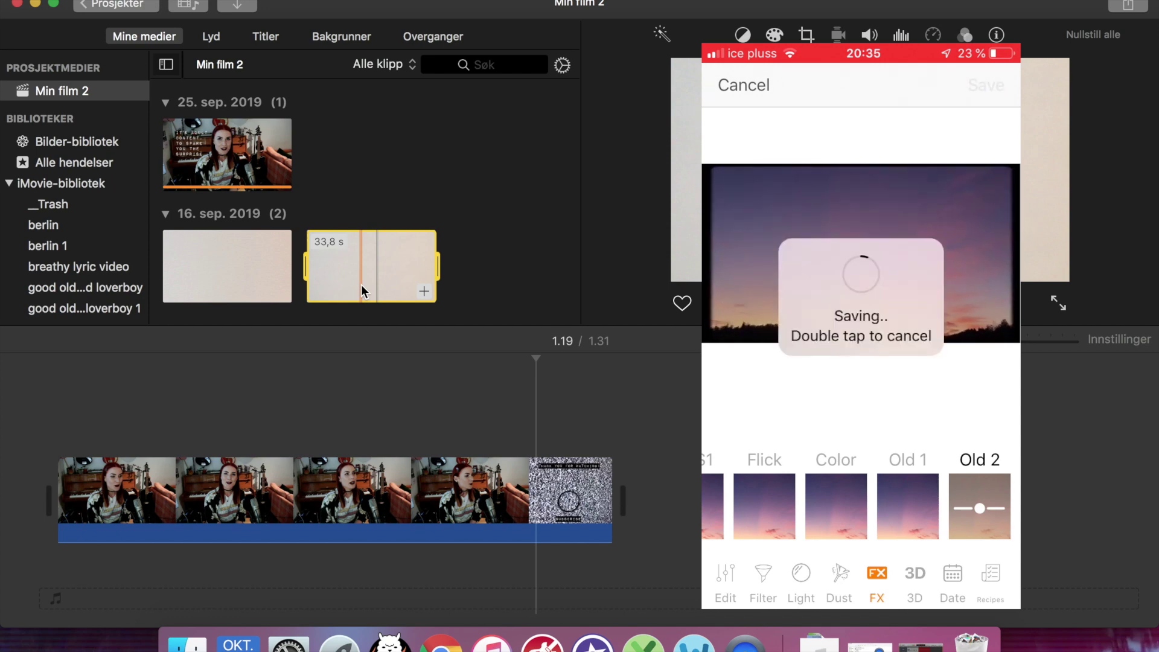
pyautogui.click(526, 426)
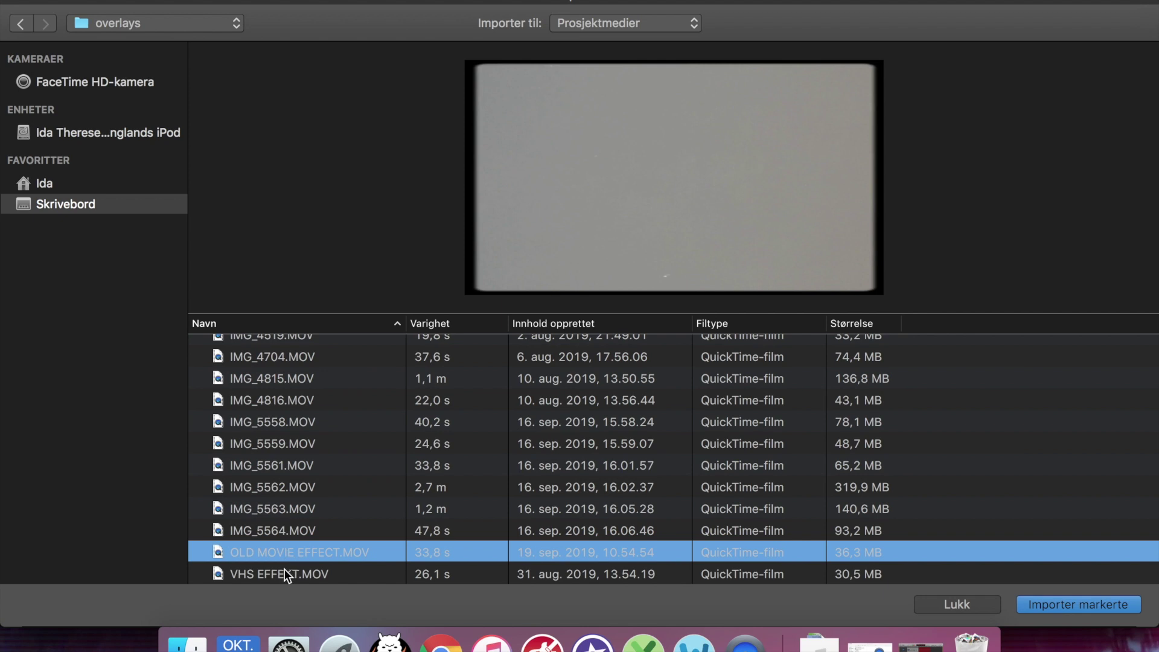
# Import VHS EFFEKT.MOV and OLD MOVIE EFFECT.MOV, then place the dark 26,1 s clip above the main video.
pyautogui.click(284, 569)
pyautogui.click(284, 544)
pyautogui.hotkey('shift', 'Down')
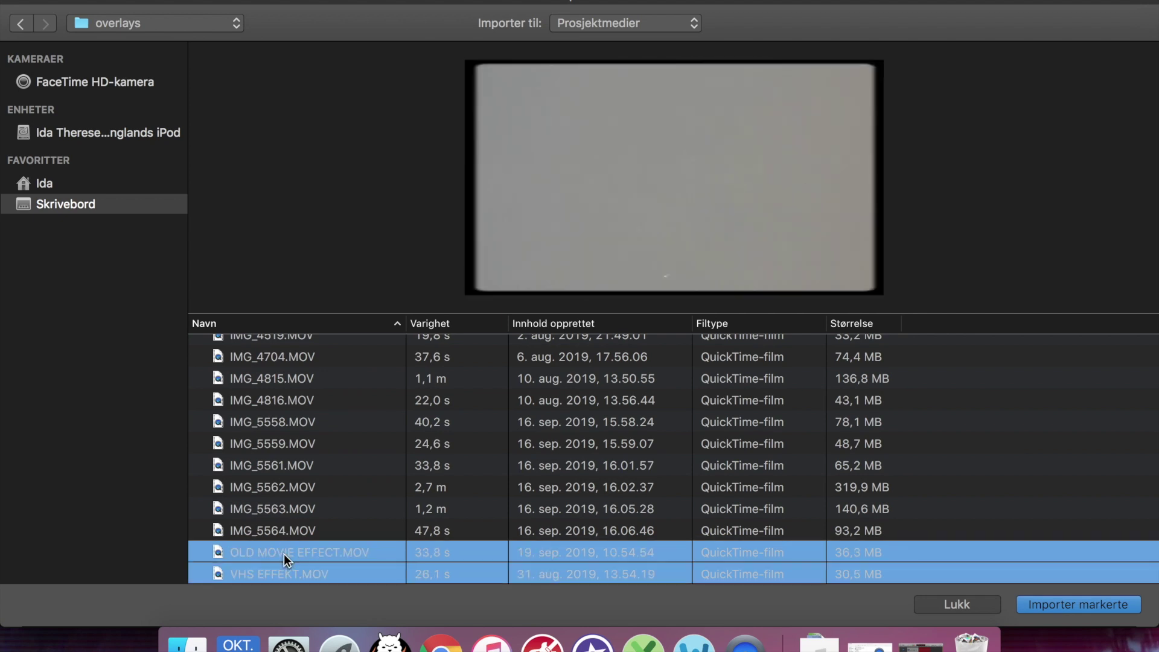
pyautogui.click(1102, 603)
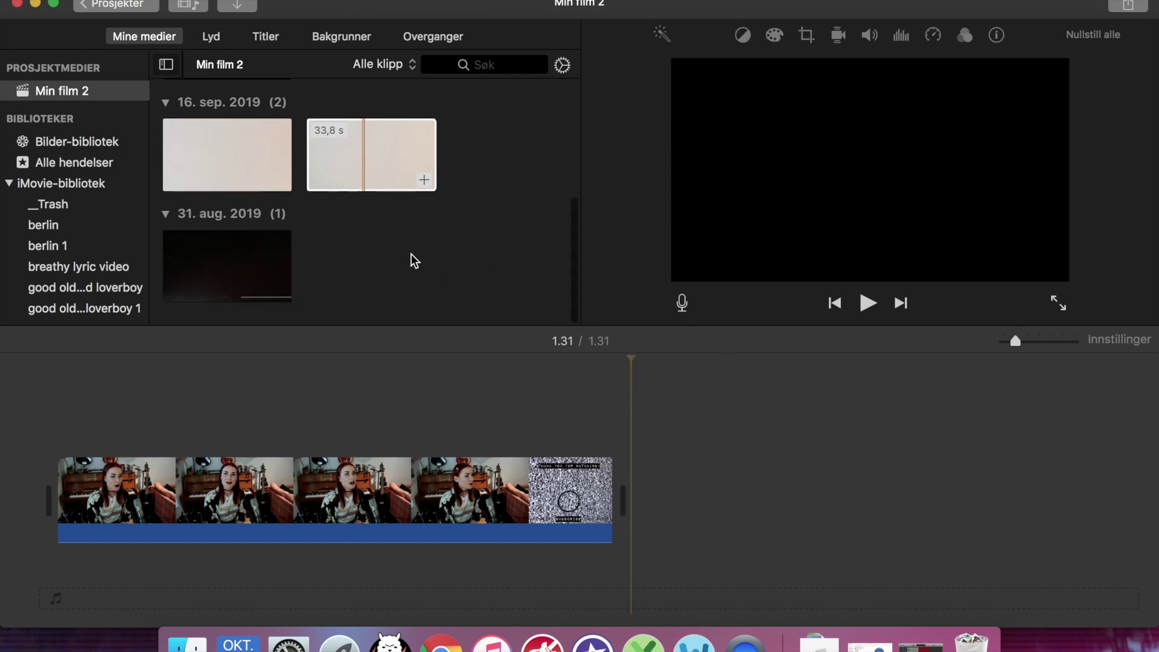
pyautogui.moveTo(227, 266); pyautogui.dragTo(20, 417)
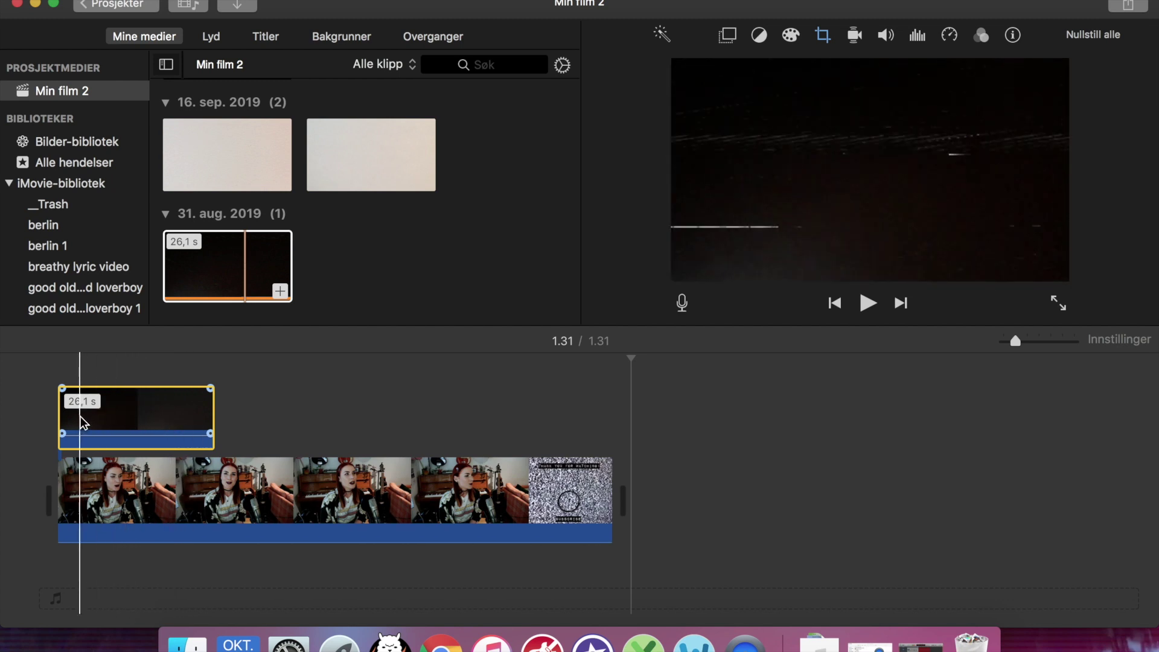
pyautogui.click(131, 415)
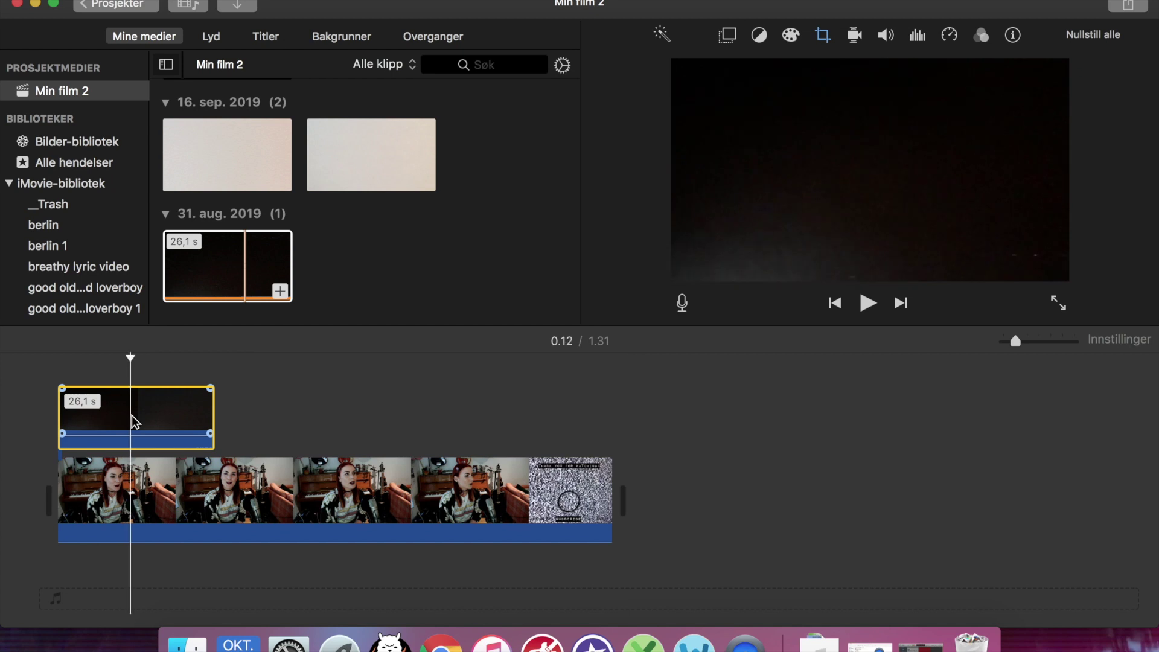
# Lower the dark 26,1 s overlay's opacity in the Snitt settings so the talking head shows through.
pyautogui.click(728, 35)
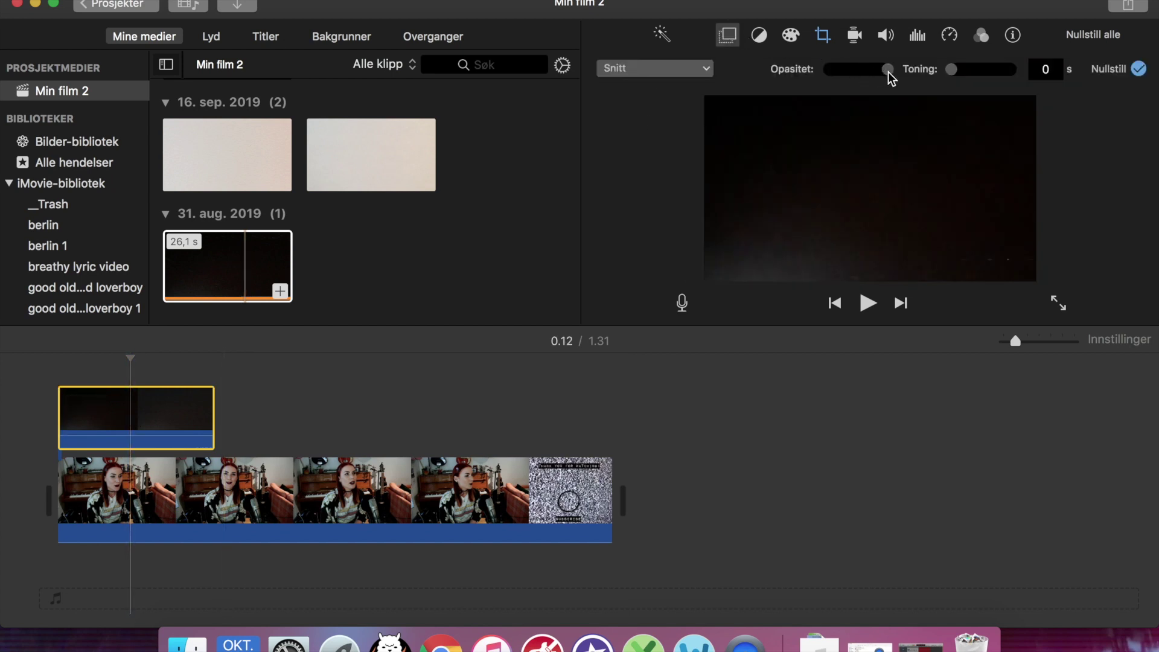
pyautogui.moveTo(889, 72); pyautogui.dragTo(874, 78)
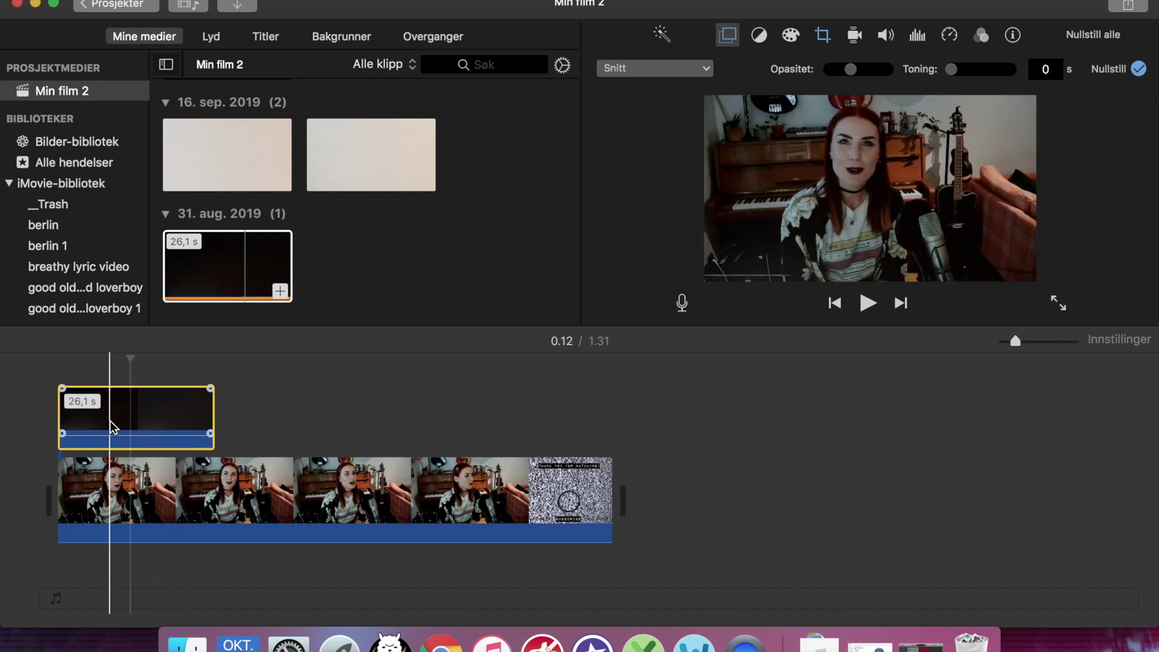
pyautogui.click(158, 422)
pyautogui.moveTo(849, 70); pyautogui.dragTo(855, 67)
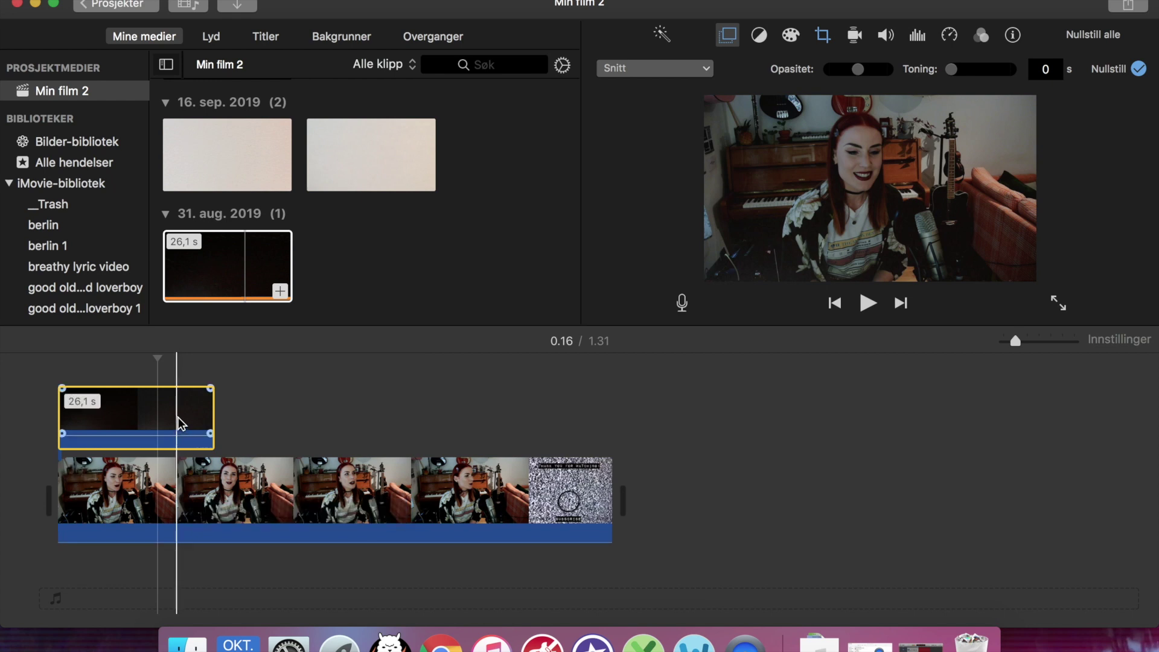
pyautogui.click(258, 3)
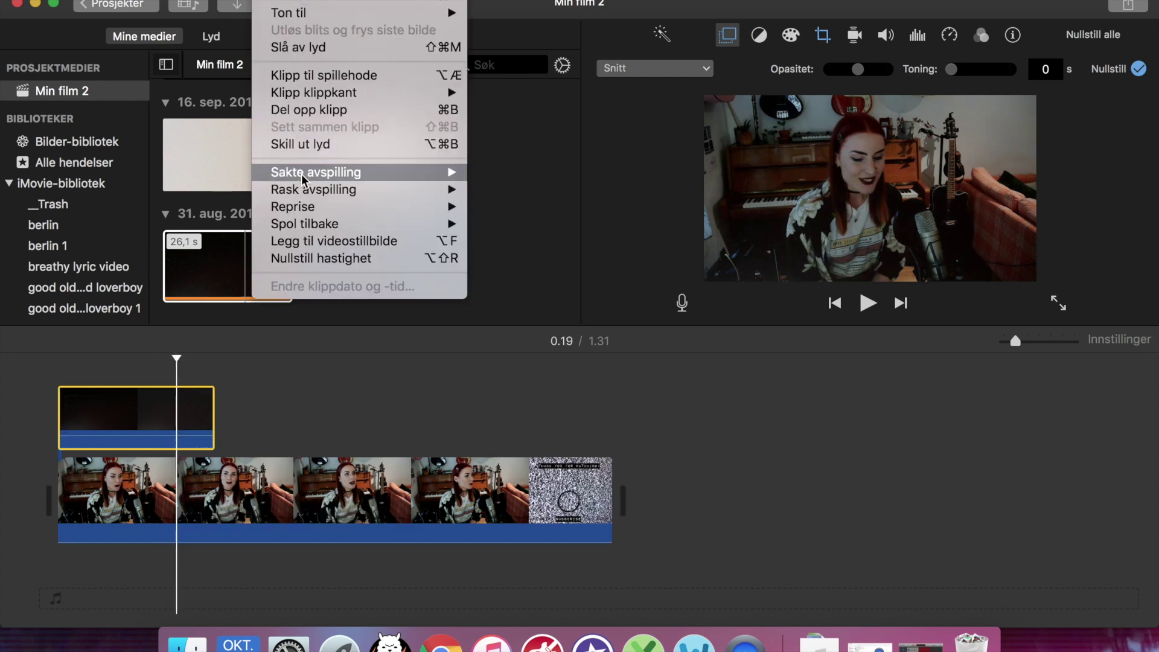
pyautogui.moveTo(302, 174)
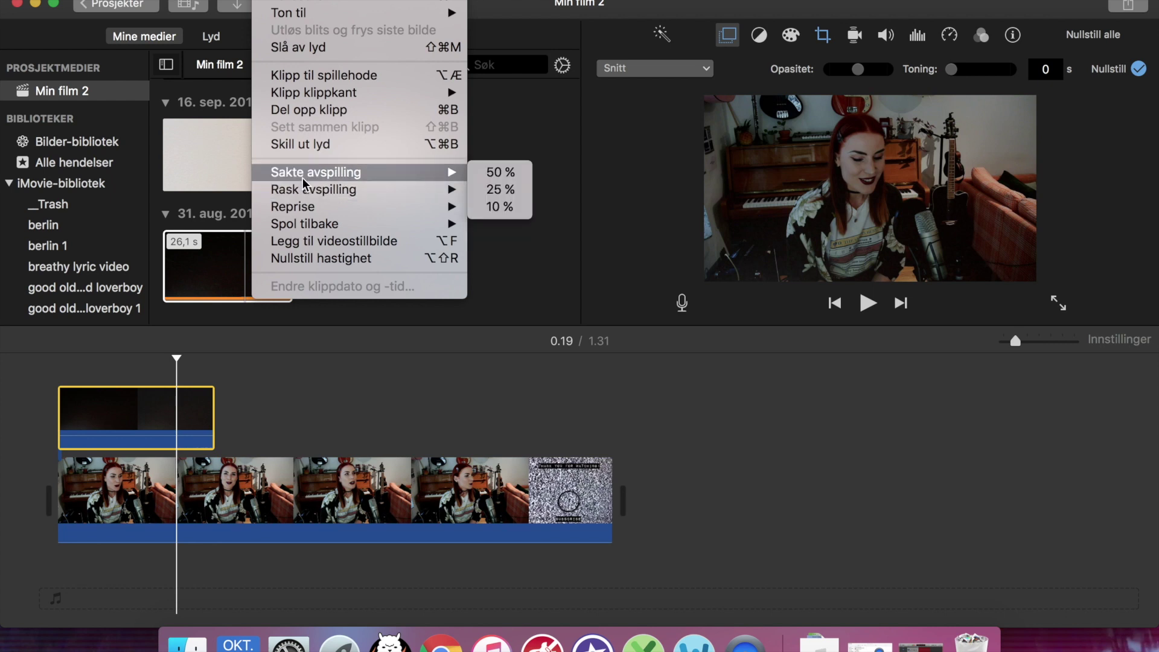
pyautogui.click(250, 389)
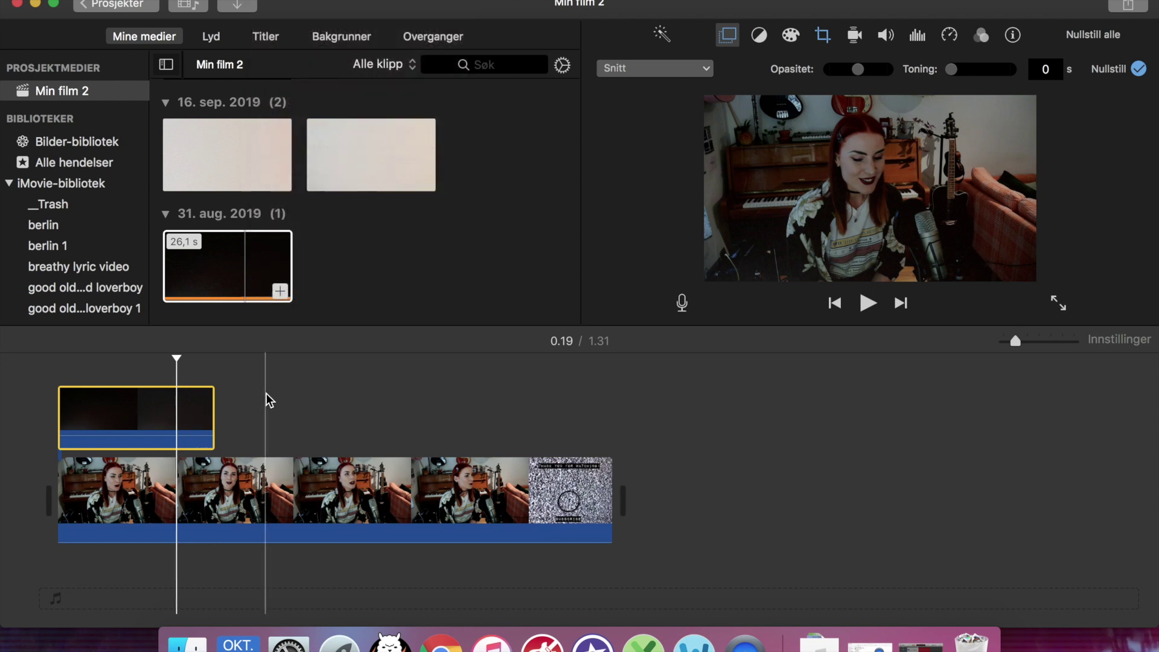
pyautogui.click(150, 411)
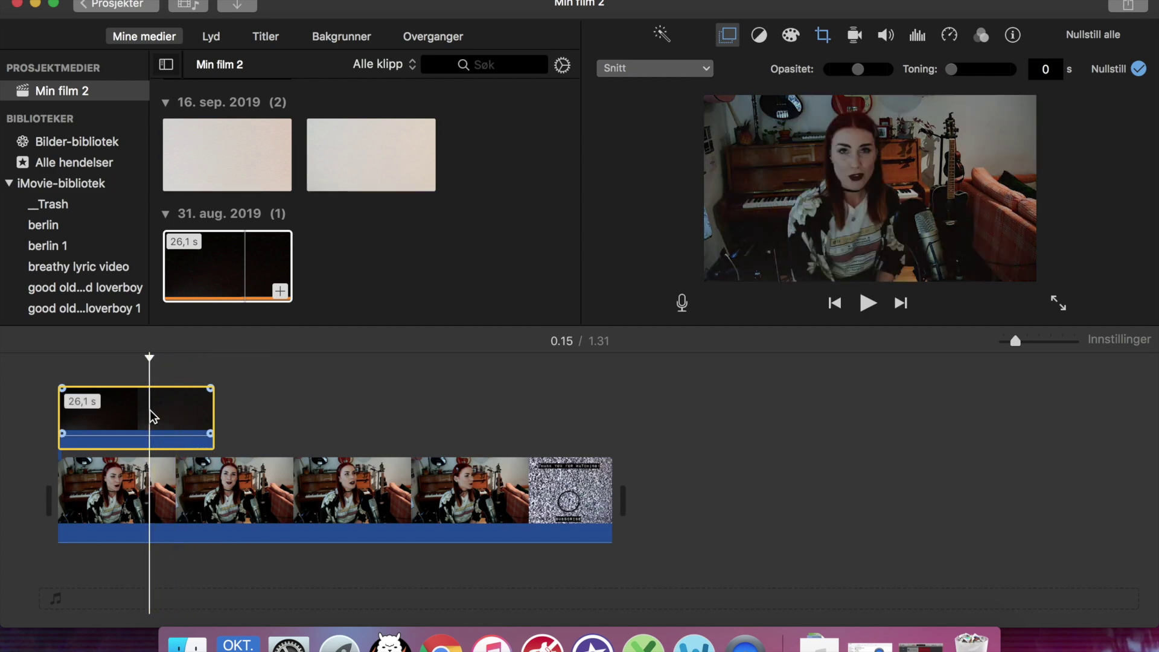
# Paste two more copies of the dark overlay clip and try trimming the first one's start.
pyautogui.click(220, 426)
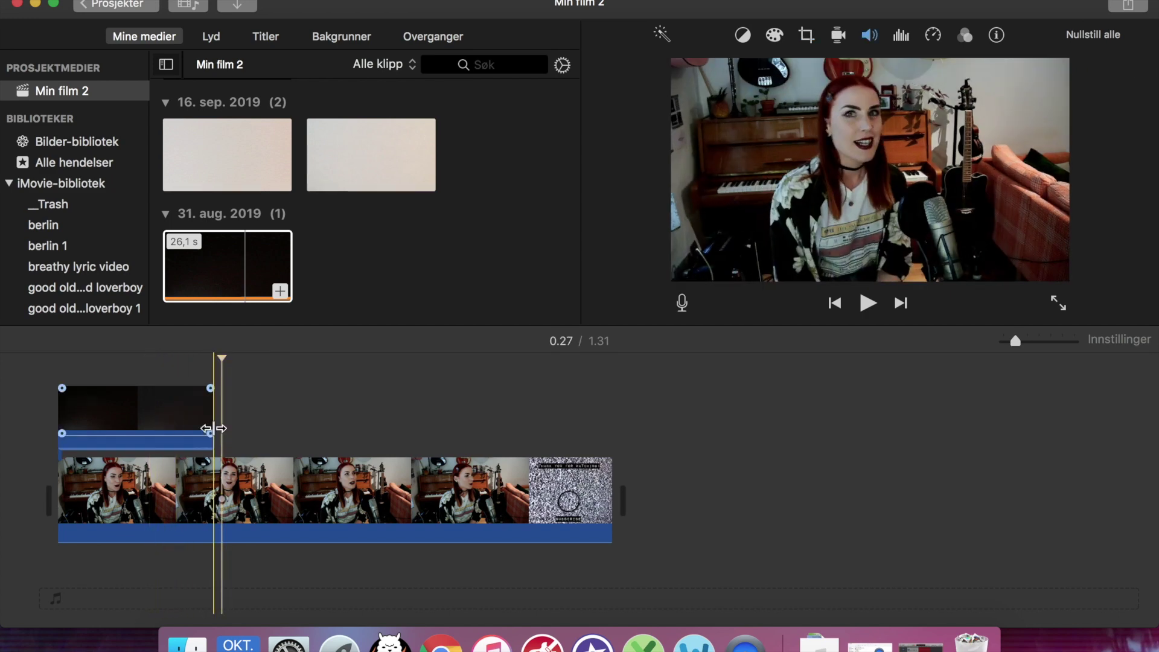
pyautogui.press('super+v')
pyautogui.press('super+v')
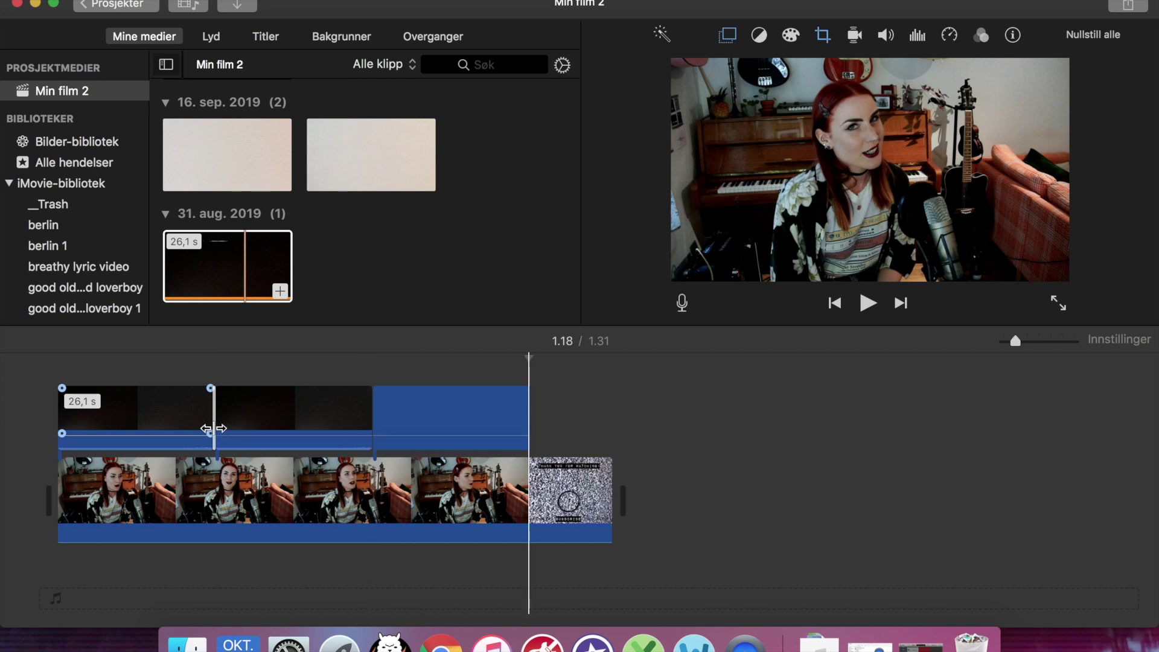
pyautogui.click(331, 435)
pyautogui.click(445, 432)
pyautogui.click(269, 429)
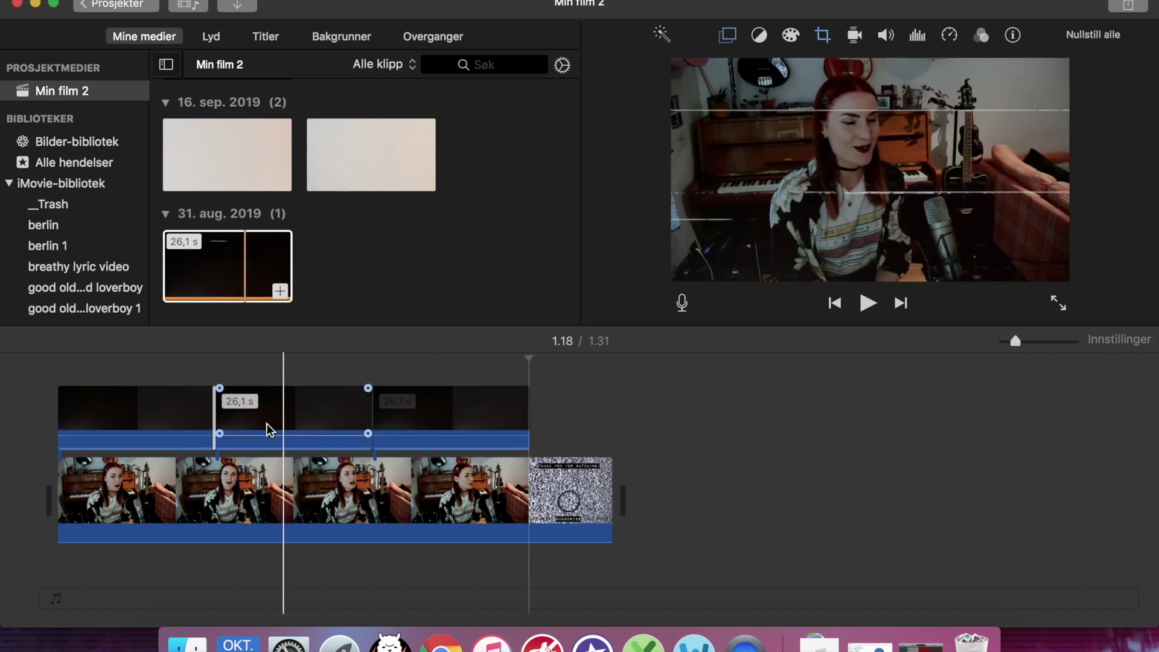
pyautogui.click(181, 432)
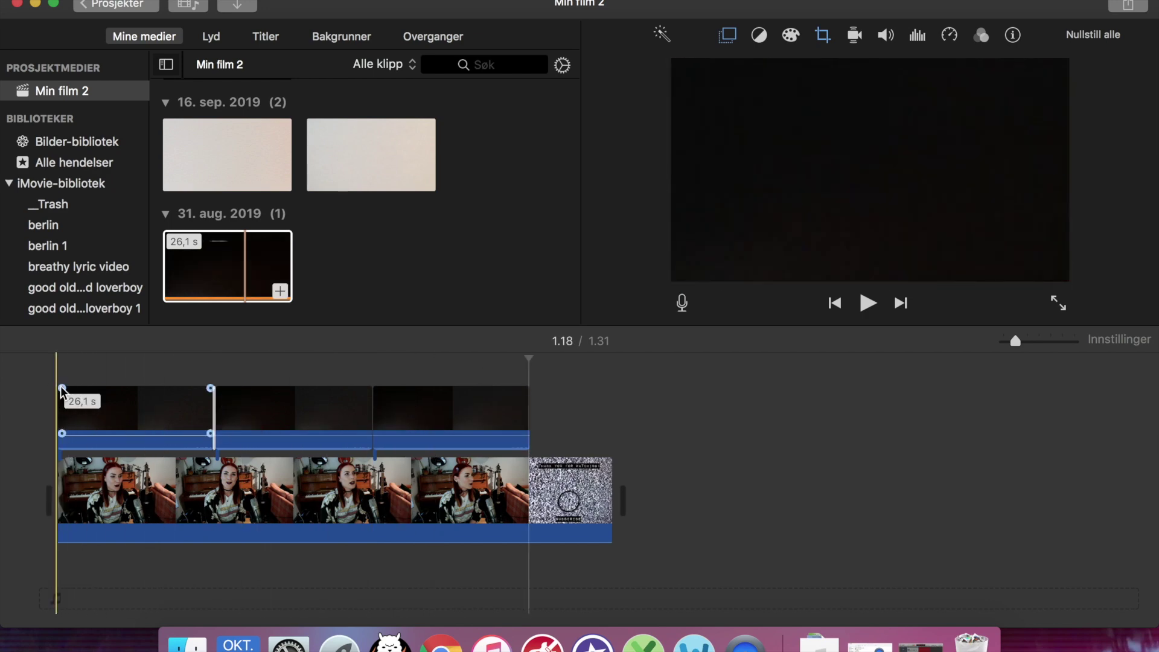
pyautogui.moveTo(62, 391)
pyautogui.mouseDown()
pyautogui.moveTo(41, 391)
pyautogui.moveTo(52, 395)
pyautogui.mouseUp()
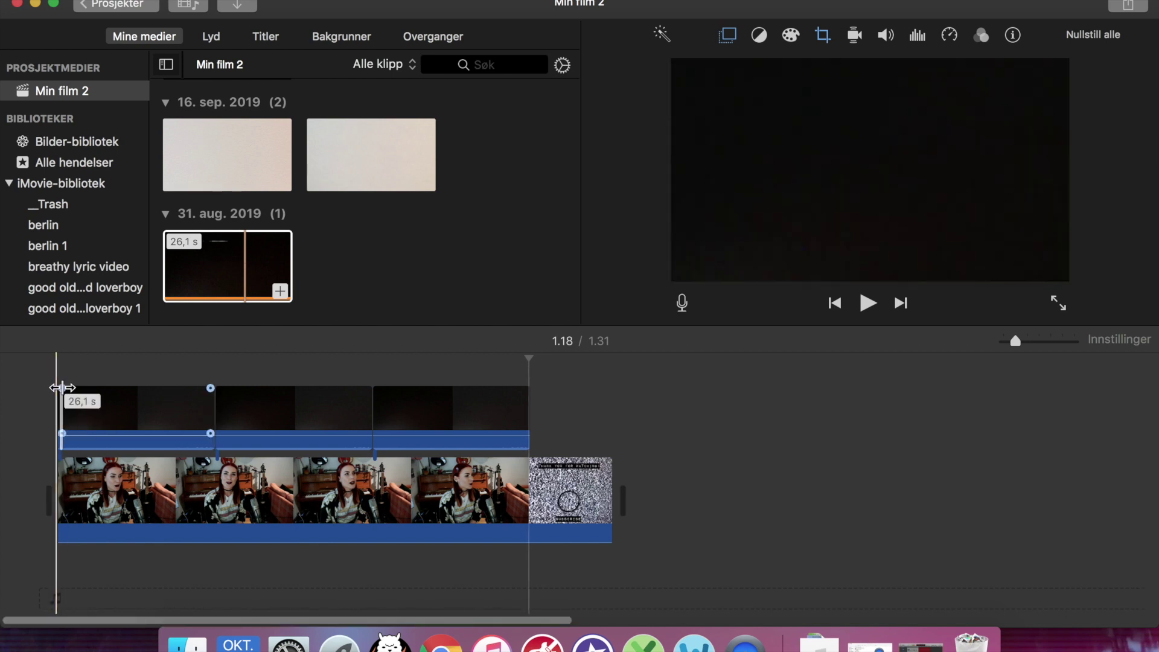
pyautogui.moveTo(62, 388); pyautogui.dragTo(39, 393)
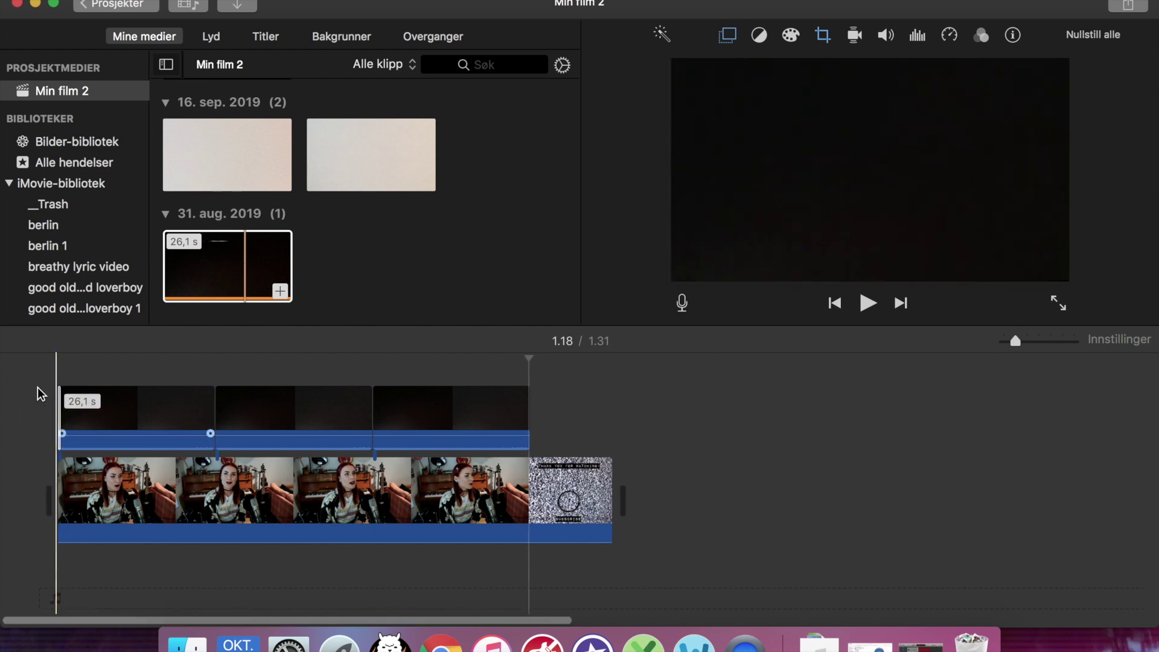
# Select all three dark overlay clips and delete them.
pyautogui.click(251, 395)
pyautogui.click(221, 399)
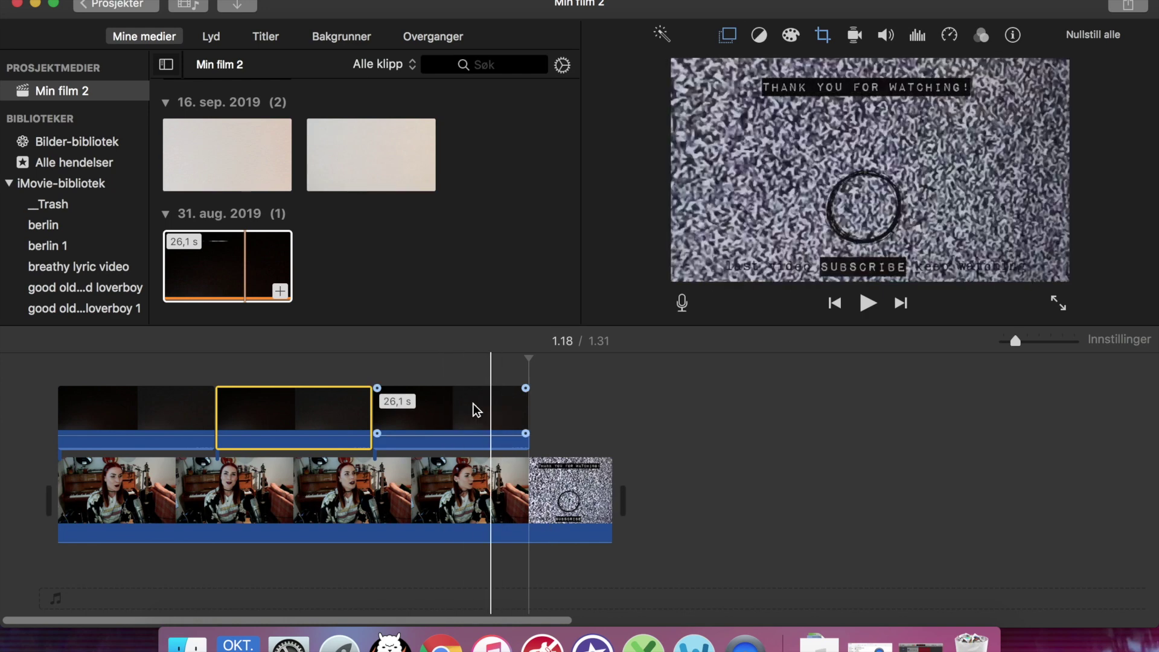
pyautogui.click(519, 418)
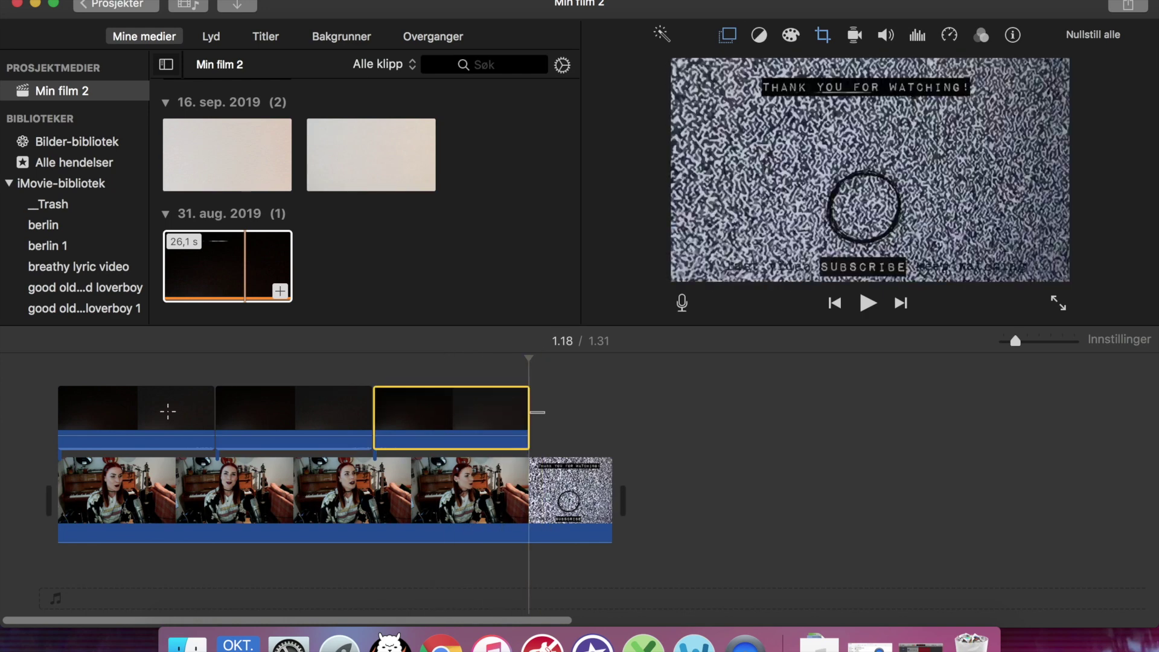
pyautogui.keyDown('shift'); pyautogui.click(171, 414); pyautogui.keyUp('shift')
pyautogui.press('BackSpace')
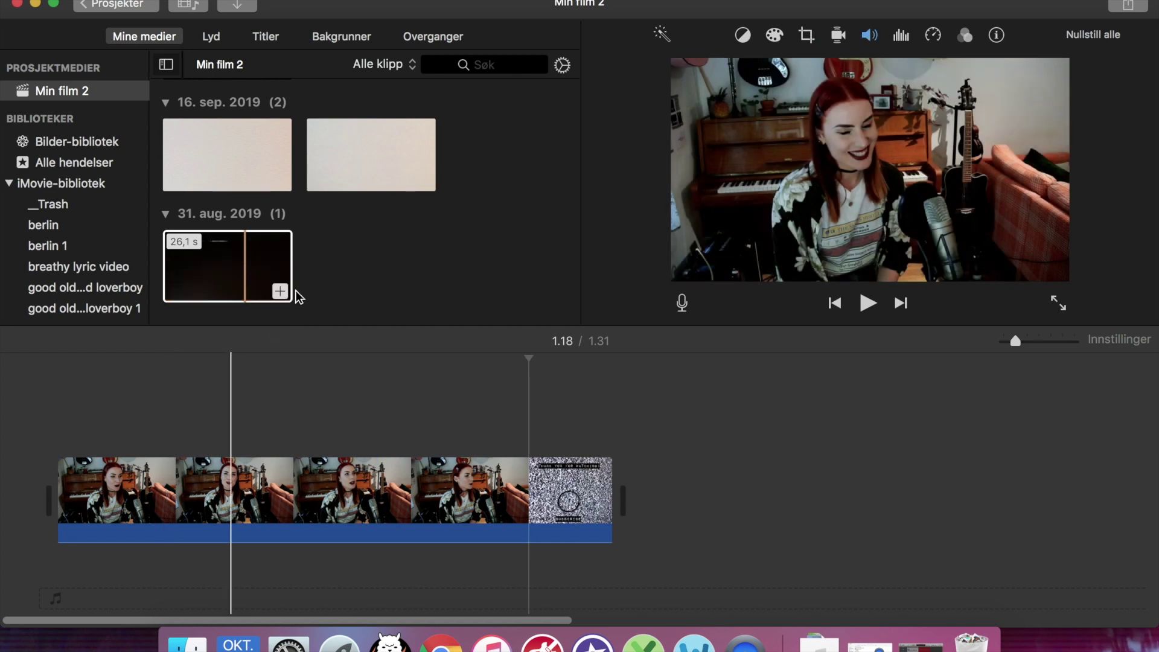
# Drag the grey 33,8 s clip from 19. sep. 2019 above the talking-head clip's start and select it.
pyautogui.click(265, 272)
pyautogui.scroll(5, 270, 247)
pyautogui.moveTo(240, 189); pyautogui.dragTo(1, 414)
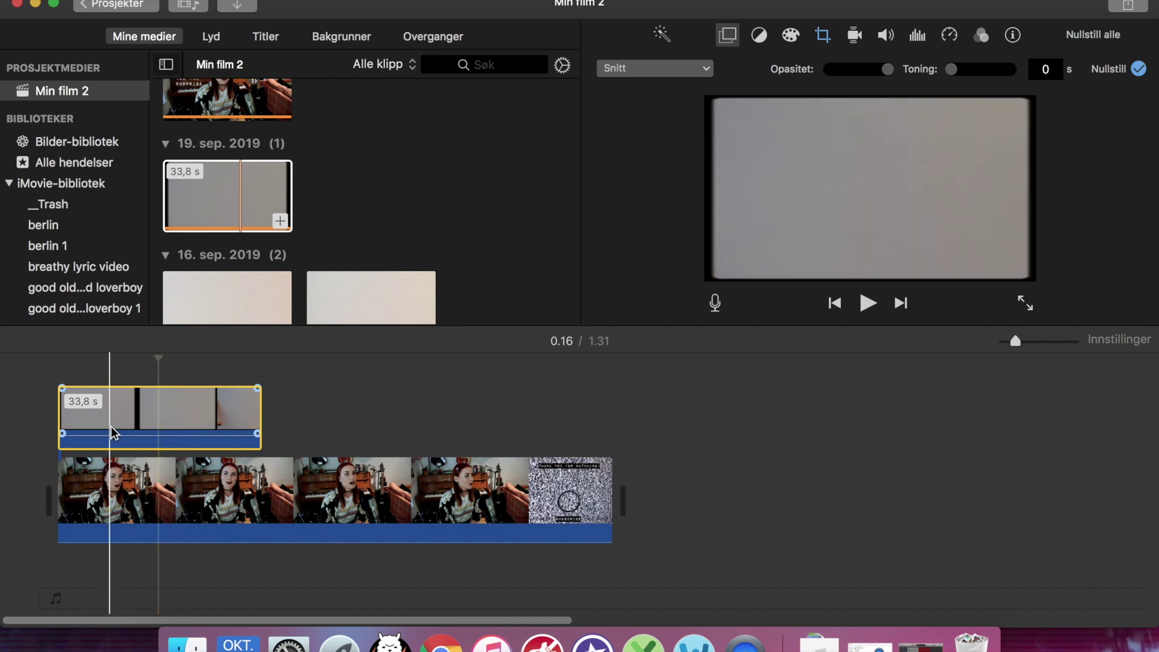
pyautogui.click(215, 208)
pyautogui.scroll(-1, 215, 208)
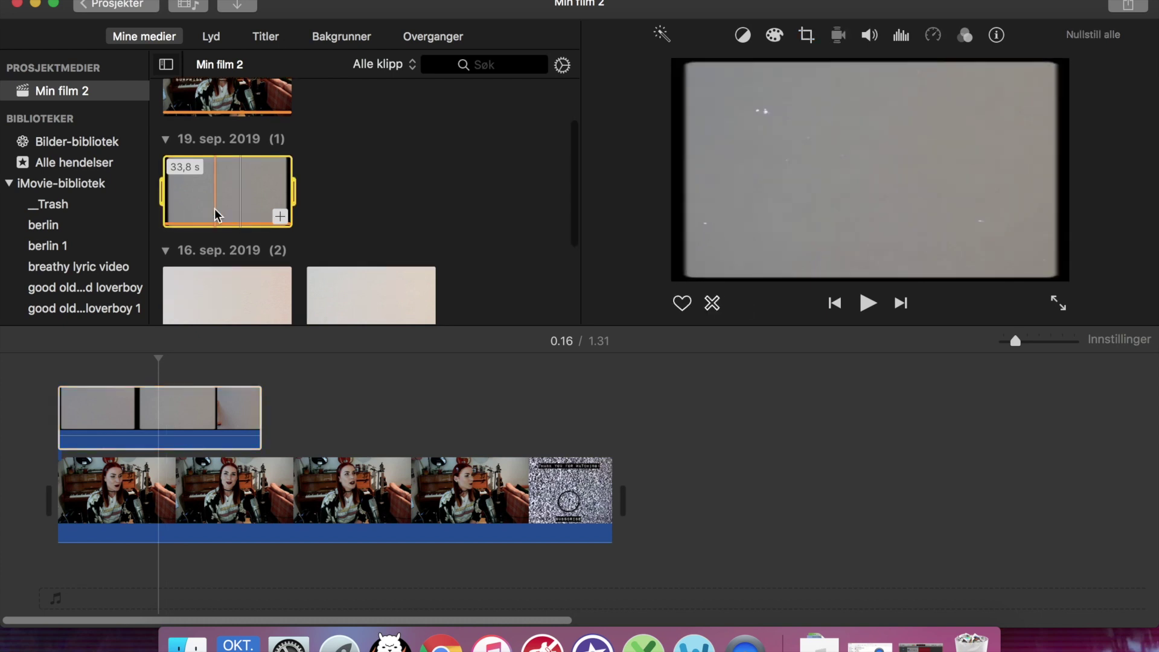
pyautogui.scroll(-5, 215, 205)
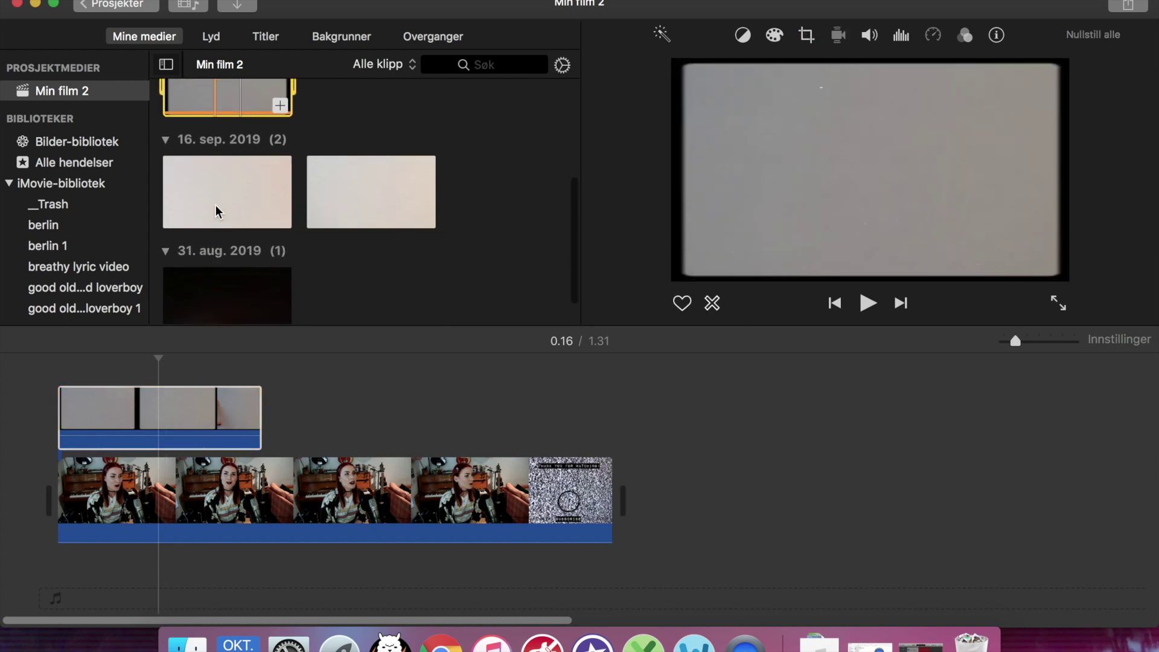
pyautogui.scroll(2, 220, 212)
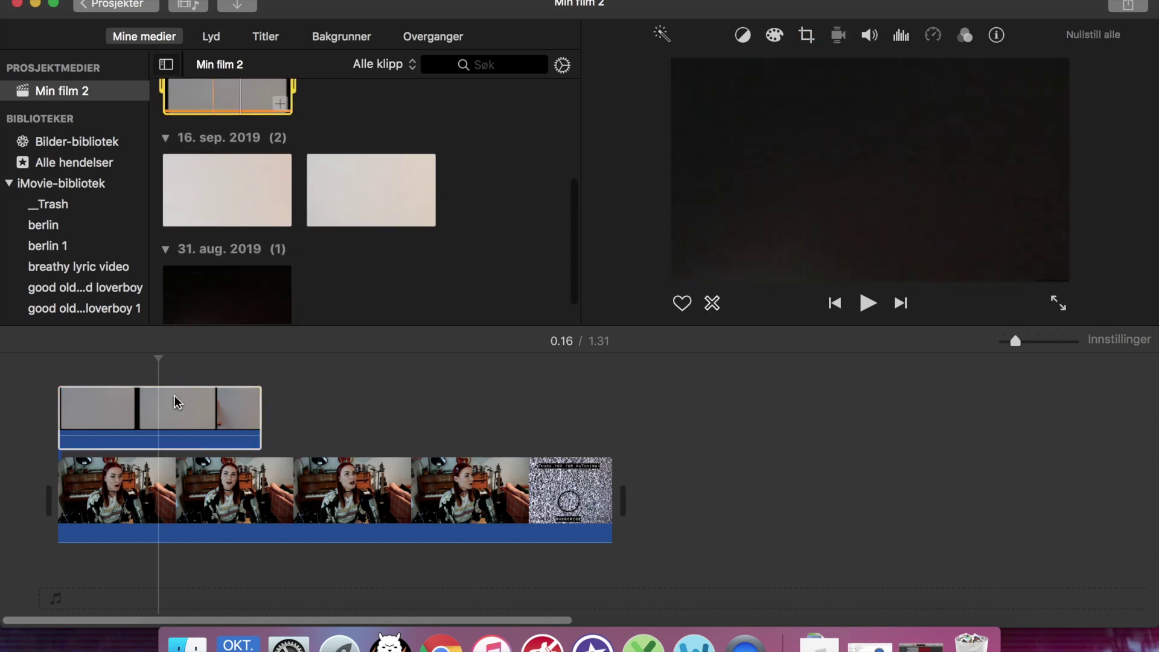
pyautogui.click(169, 414)
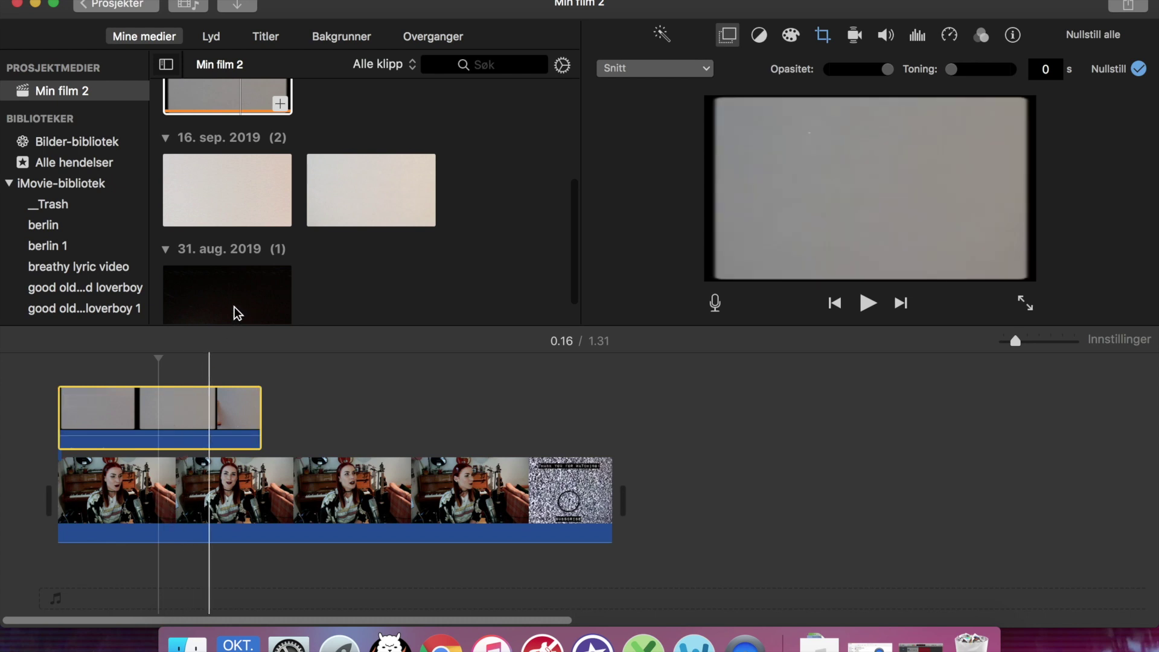
pyautogui.scroll(-2, 235, 301)
pyautogui.scroll(2, 229, 217)
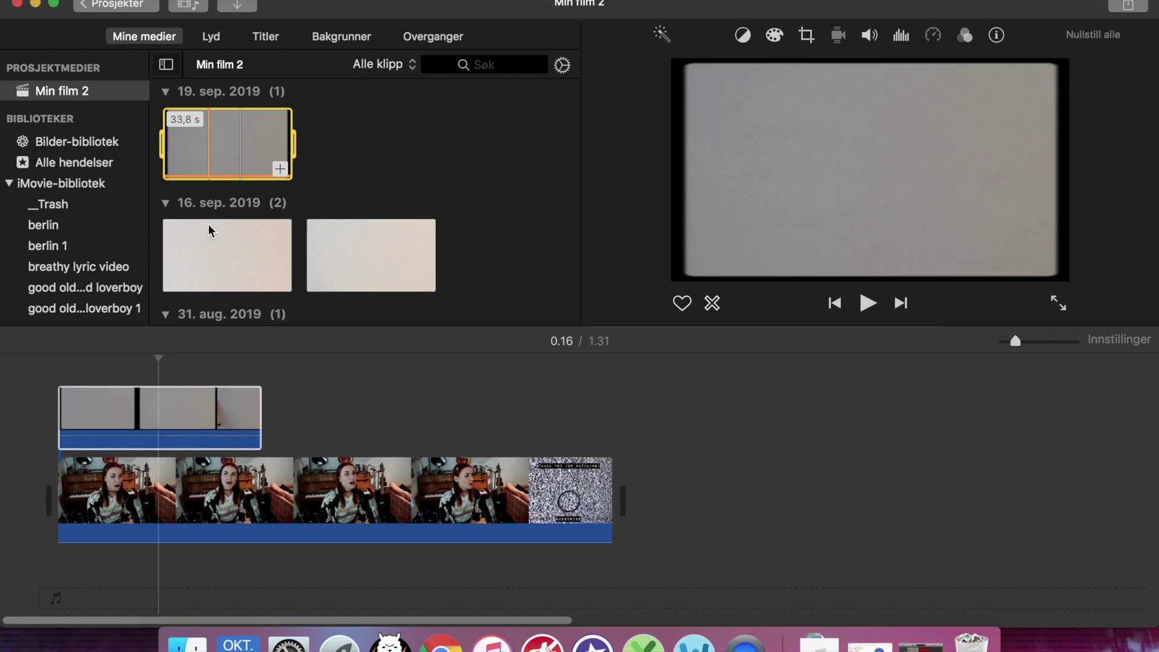
pyautogui.click(206, 417)
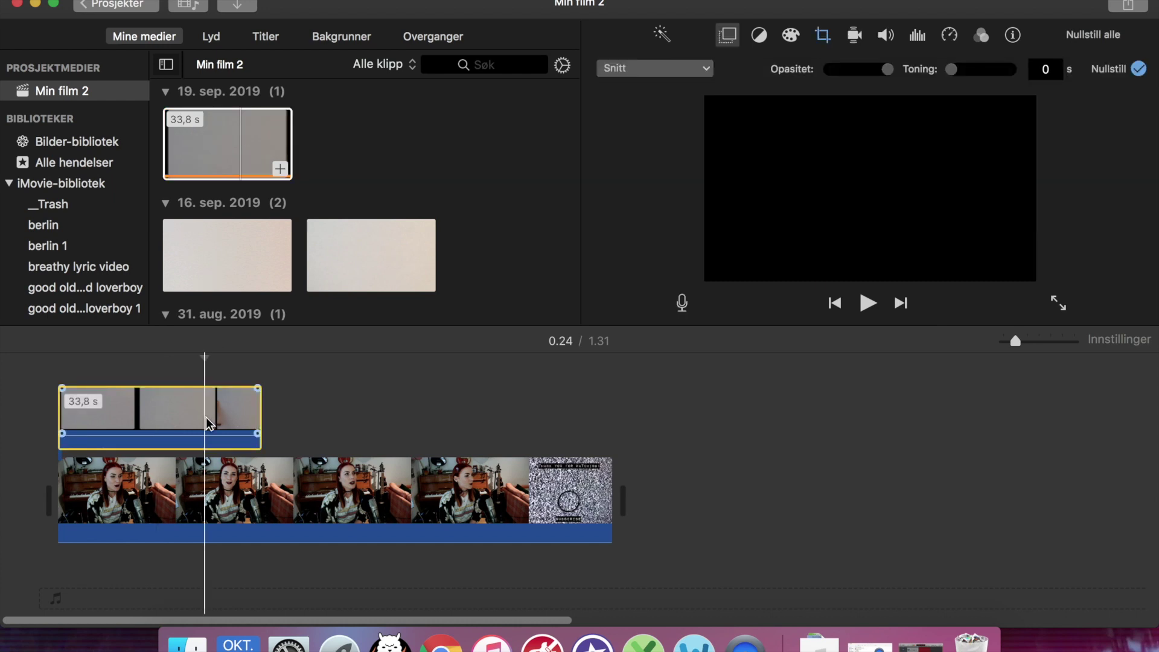
# Lower the grey overlay's opacity and apply the Blått clip filter to it.
pyautogui.click(170, 425)
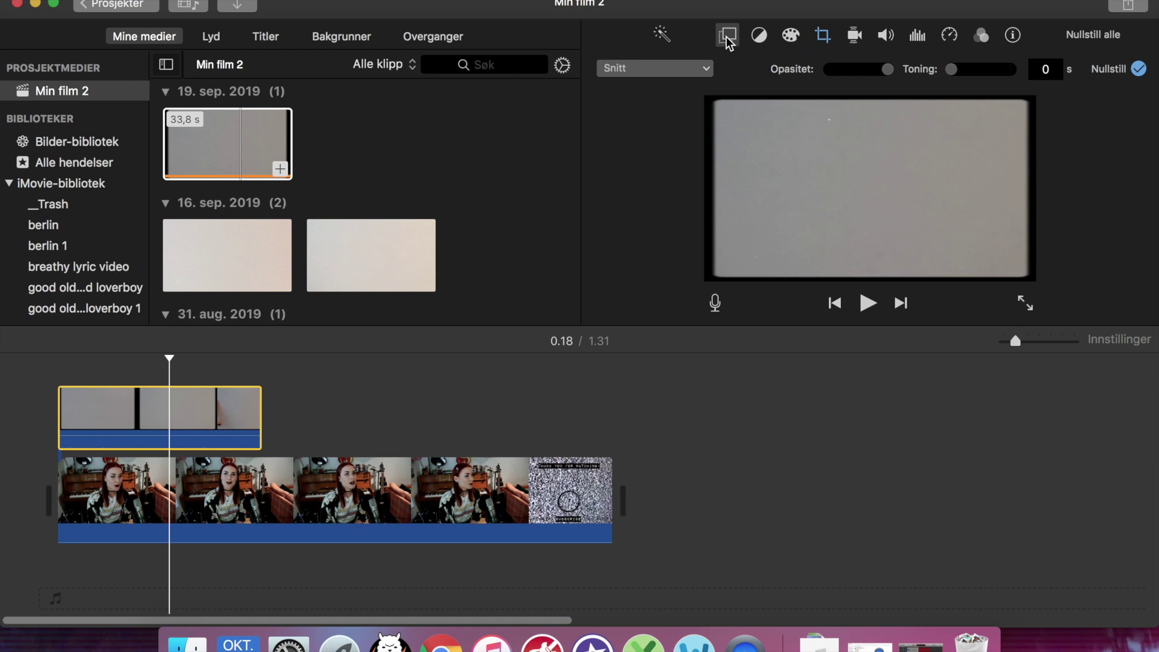
pyautogui.moveTo(884, 69); pyautogui.dragTo(849, 75)
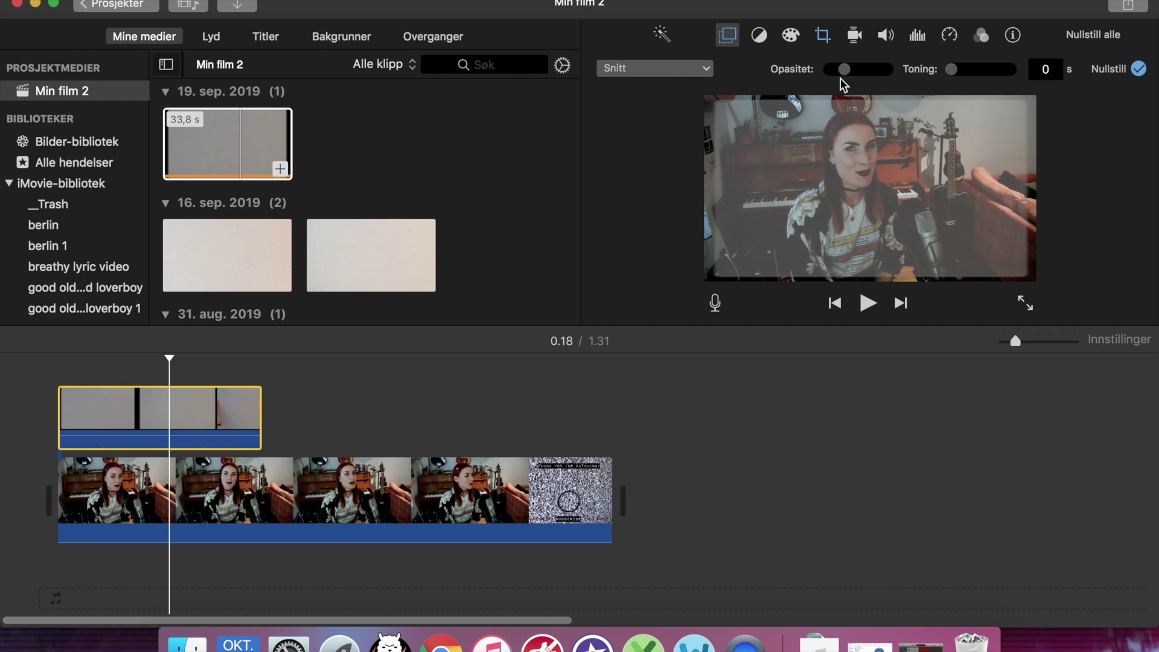
pyautogui.click(978, 33)
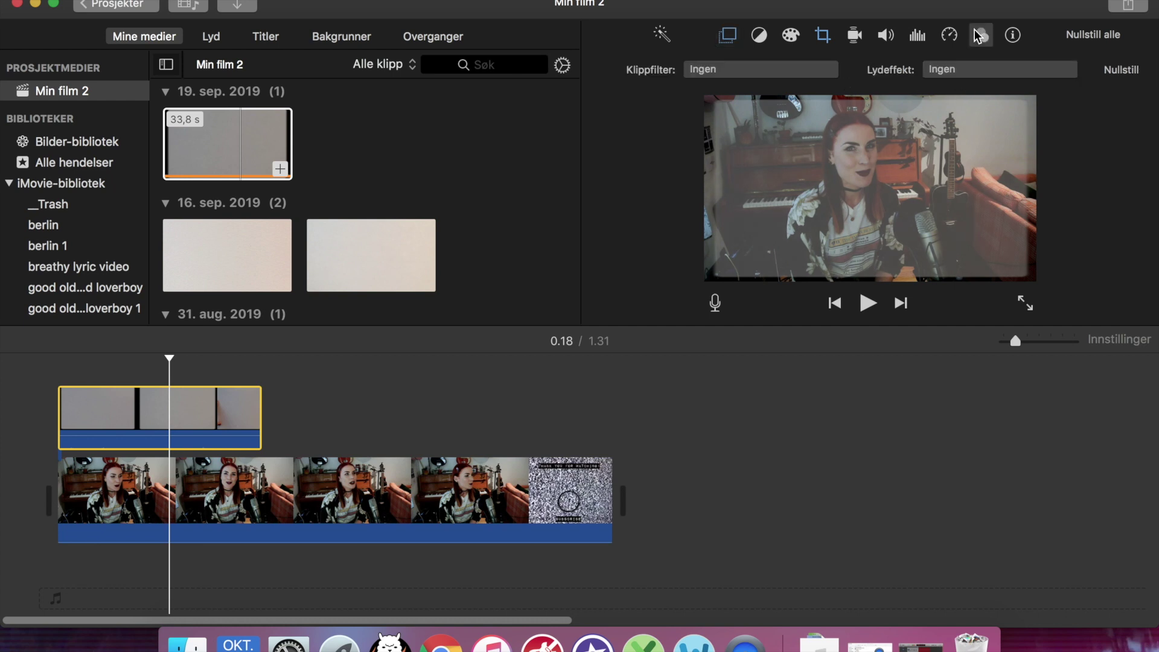
pyautogui.click(748, 70)
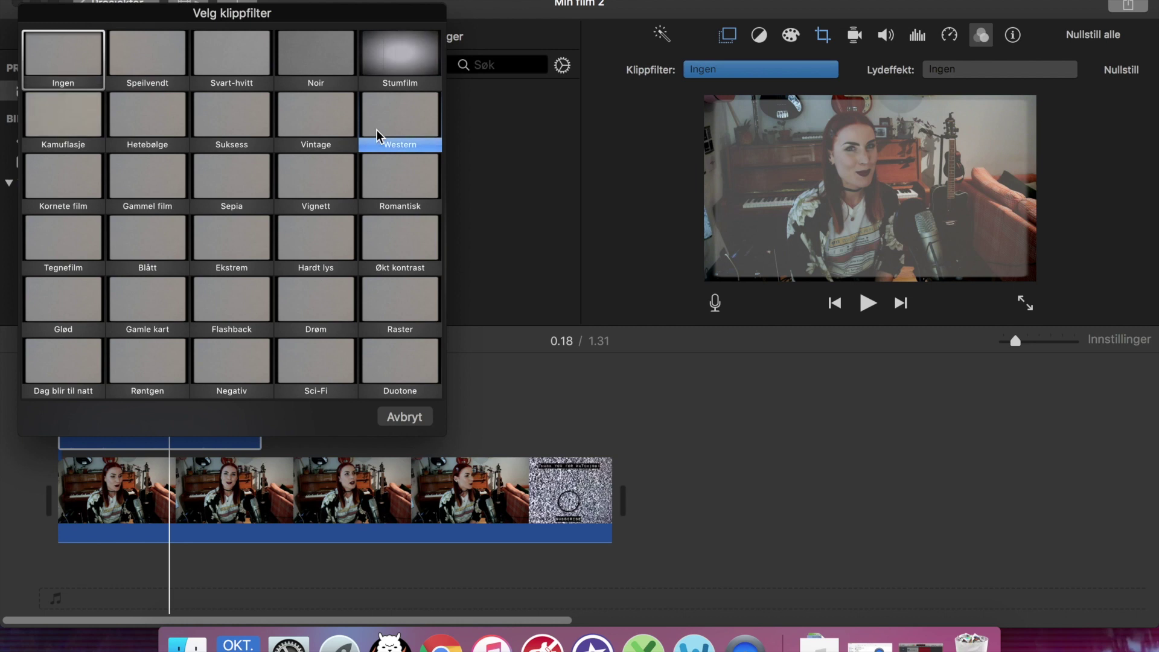
pyautogui.click(149, 243)
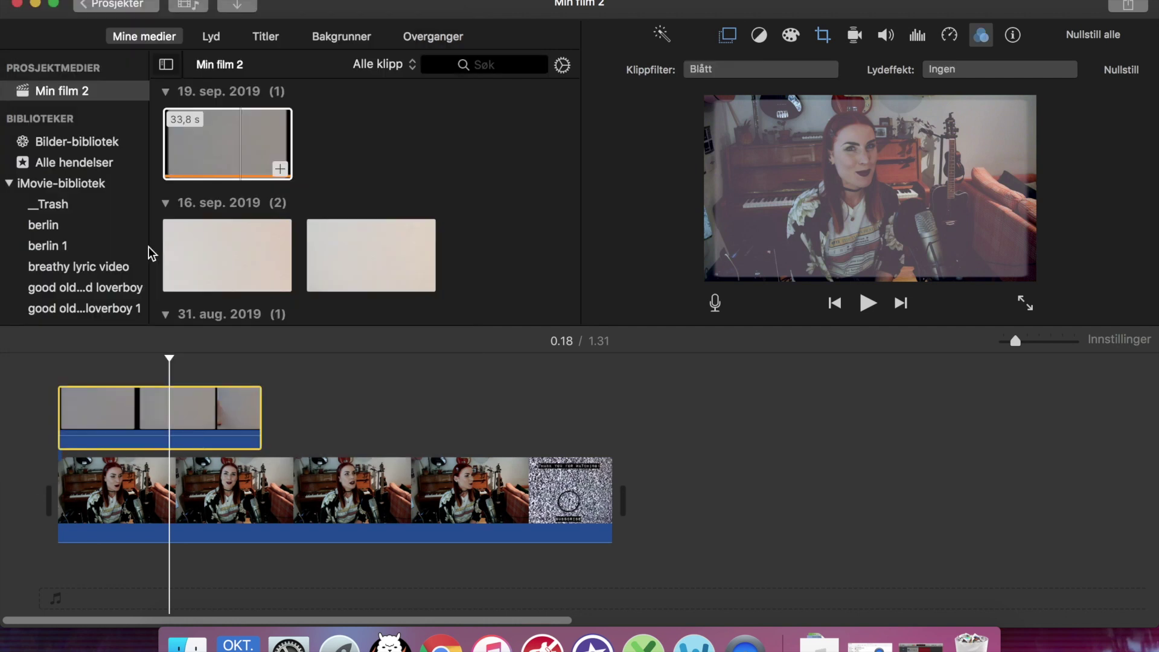
pyautogui.click(790, 36)
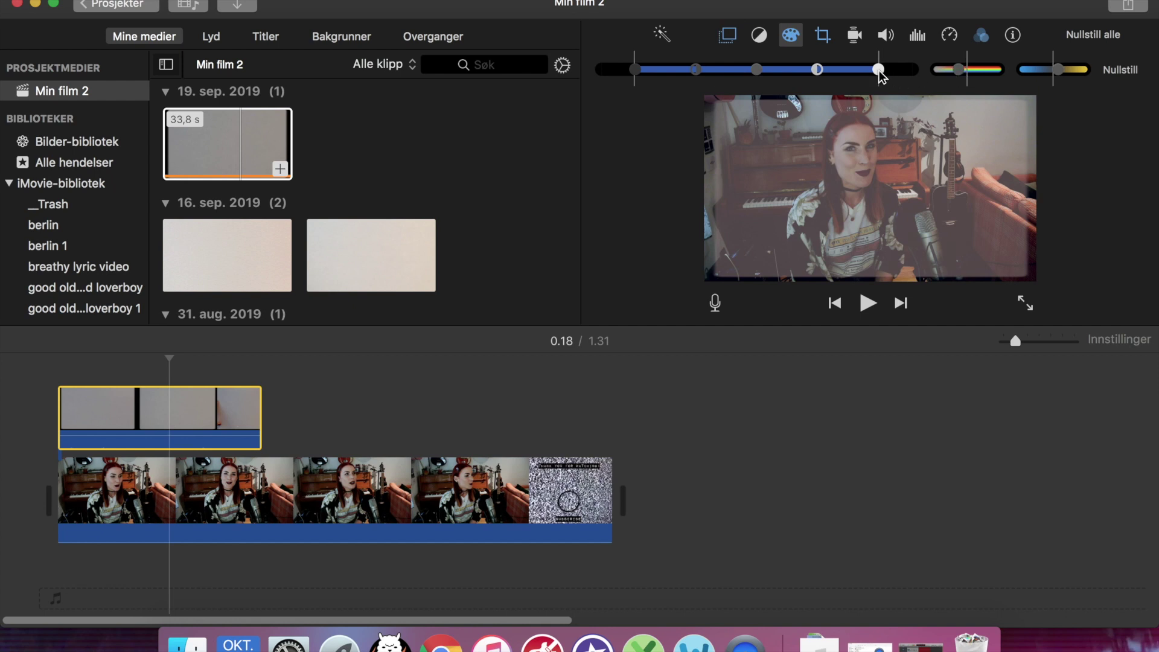
# Fine-tune the overlay clip's levels, lowering then restoring its black point, midtones and highlights.
pyautogui.moveTo(891, 72); pyautogui.dragTo(855, 85)
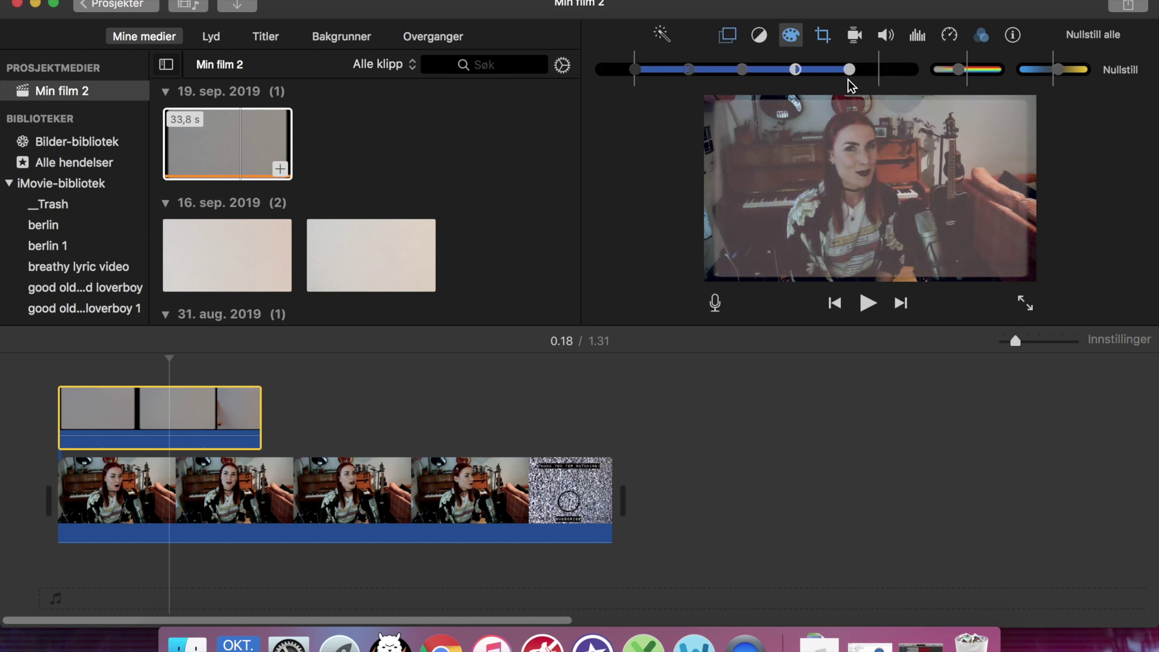
pyautogui.moveTo(640, 70); pyautogui.dragTo(622, 73)
pyautogui.moveTo(726, 68); pyautogui.dragTo(701, 73)
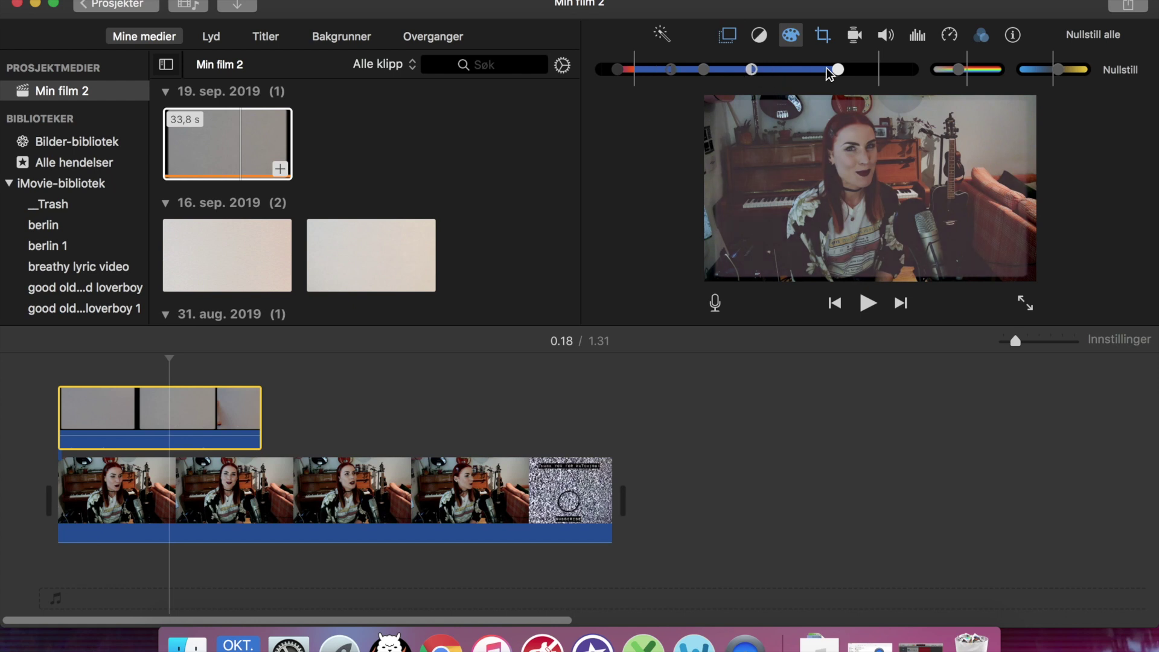
pyautogui.moveTo(838, 71); pyautogui.dragTo(822, 74)
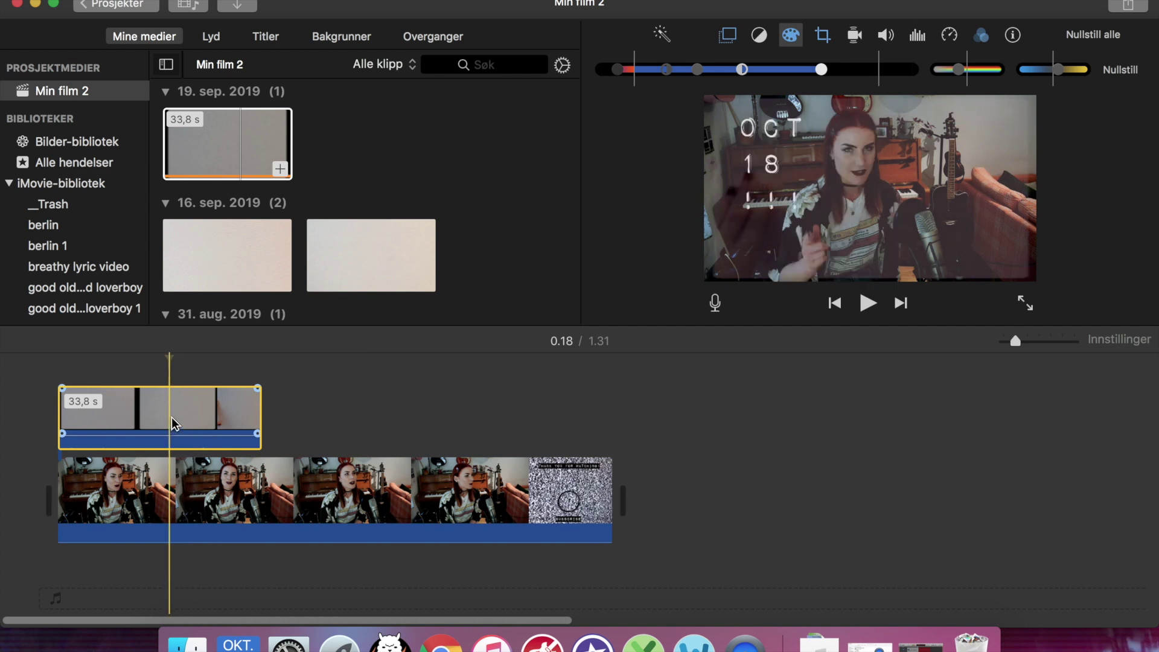
pyautogui.moveTo(823, 70); pyautogui.dragTo(839, 70)
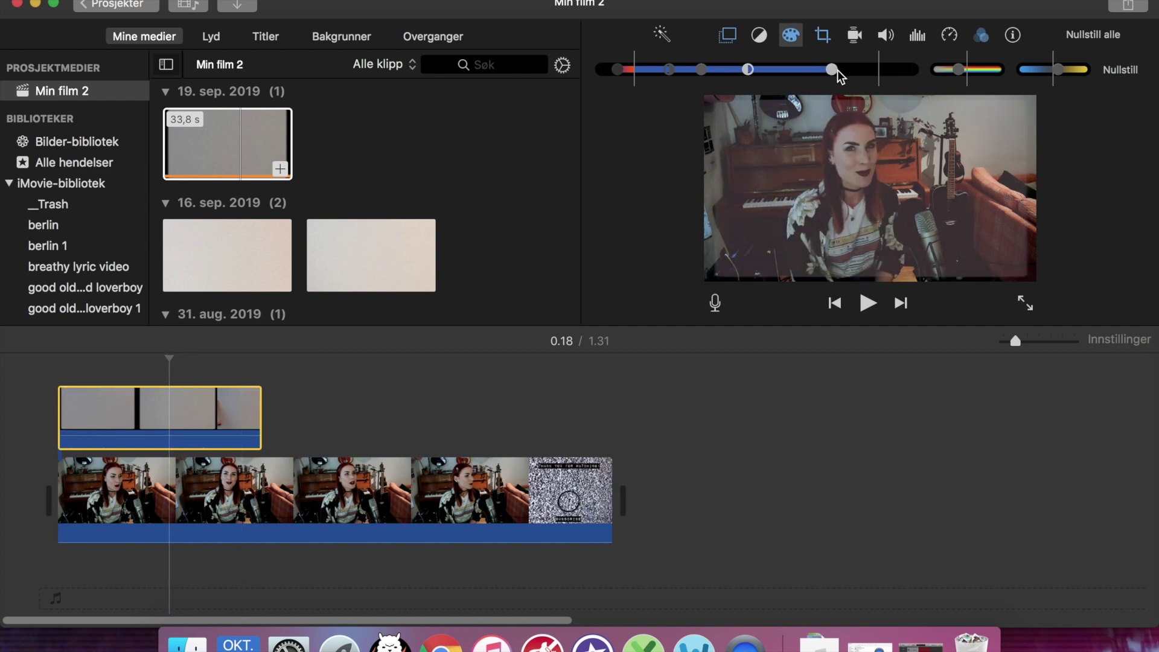
pyautogui.moveTo(704, 69); pyautogui.dragTo(723, 69)
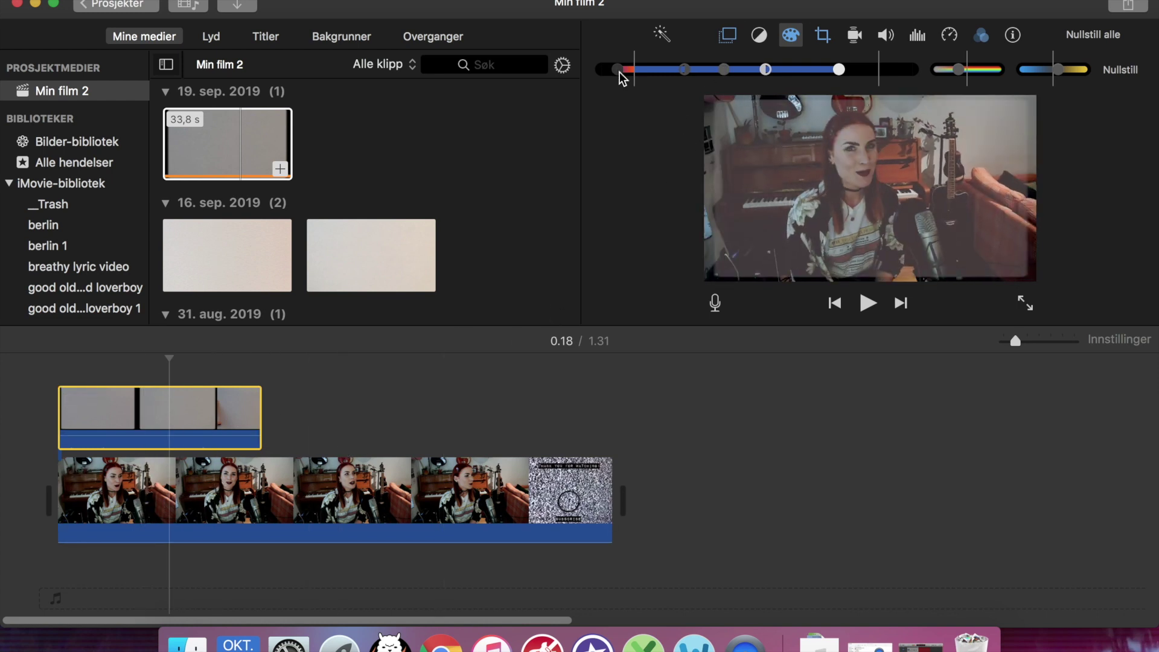
pyautogui.moveTo(619, 71); pyautogui.dragTo(643, 72)
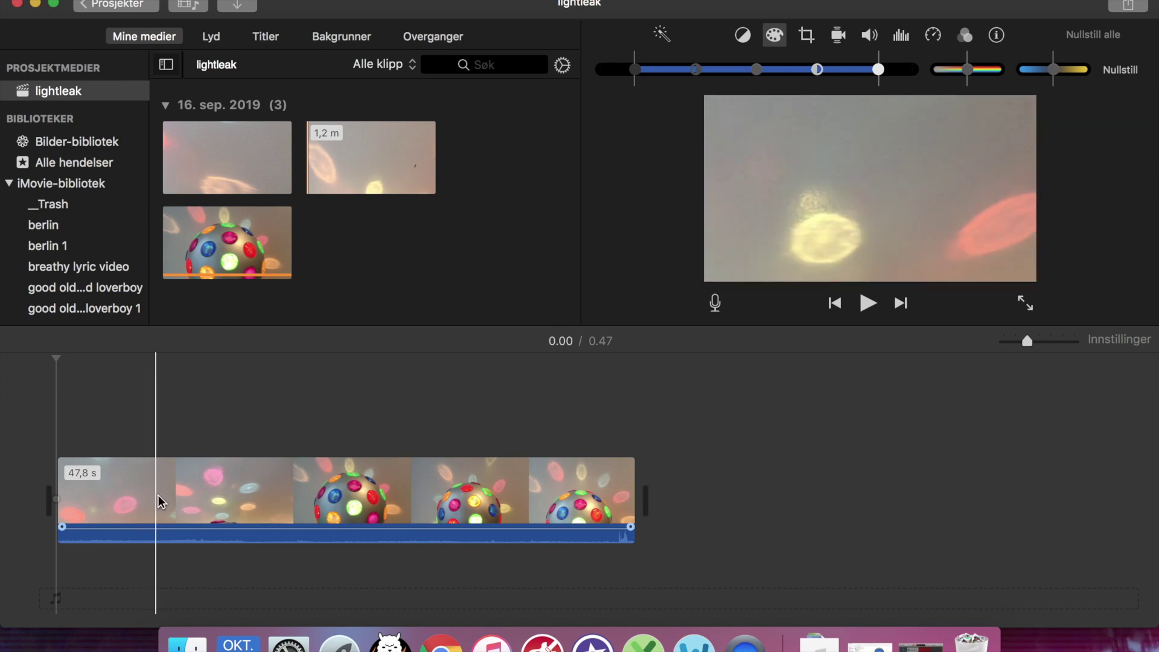
# Drag the disco-ball clip's volume line down to 0% to mute it.
pyautogui.moveTo(182, 532); pyautogui.dragTo(178, 569)
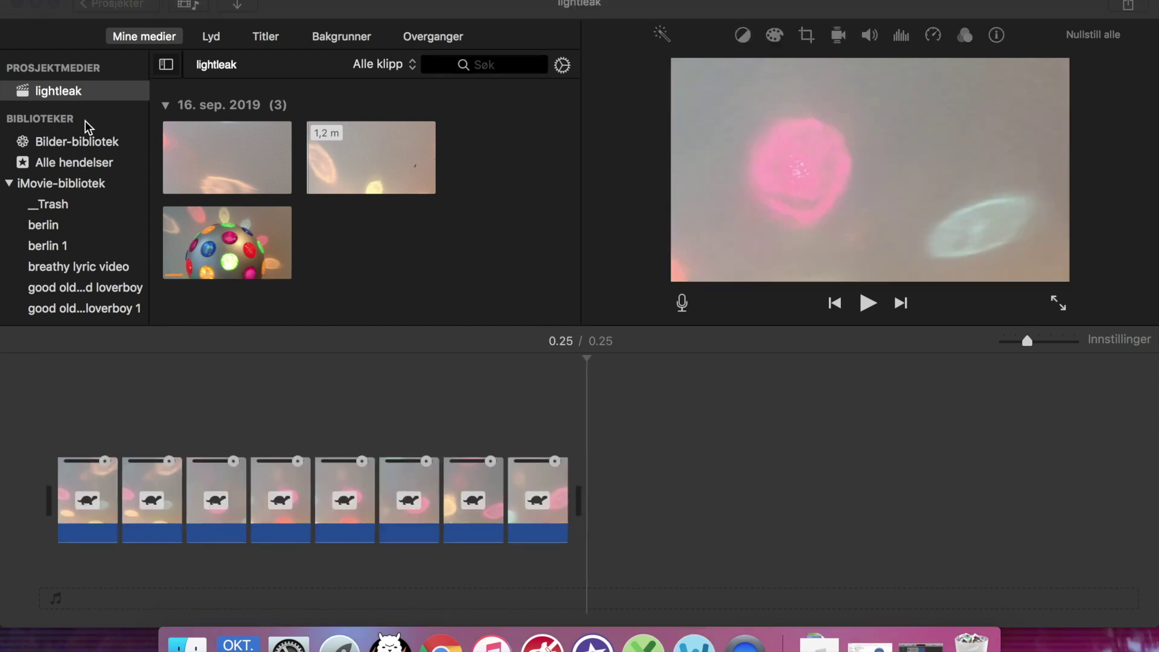
pyautogui.click(56, 456)
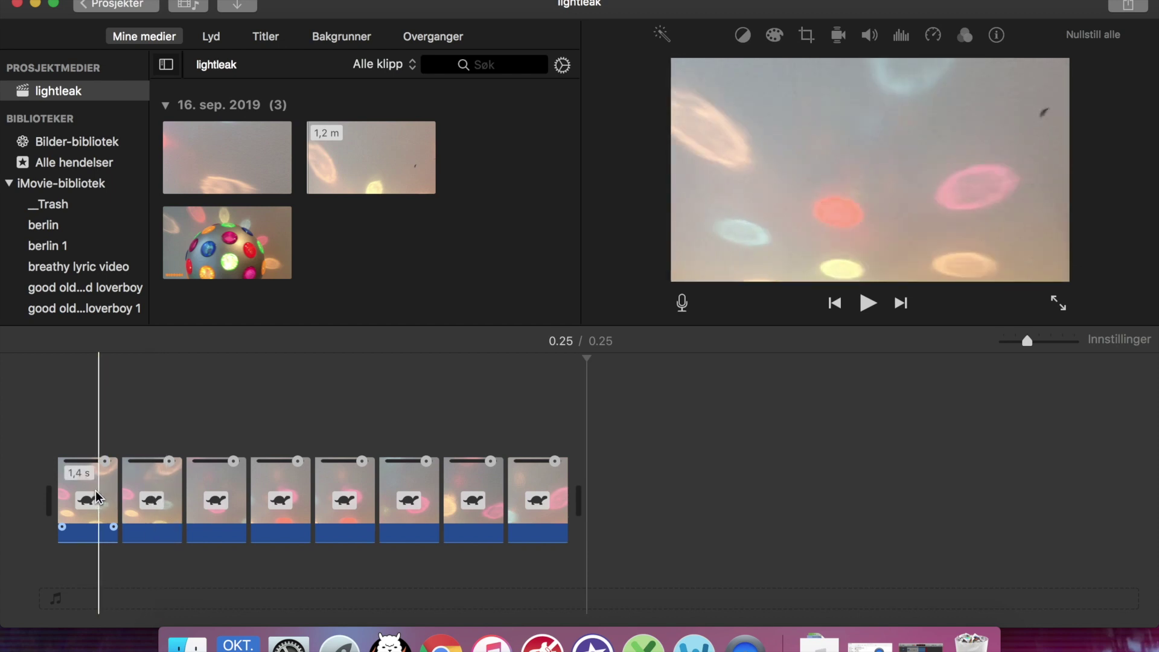
# Crop the second light-leak clip with Beskjær og fyll, tightening from the top-left and shifting left.
pyautogui.click(145, 493)
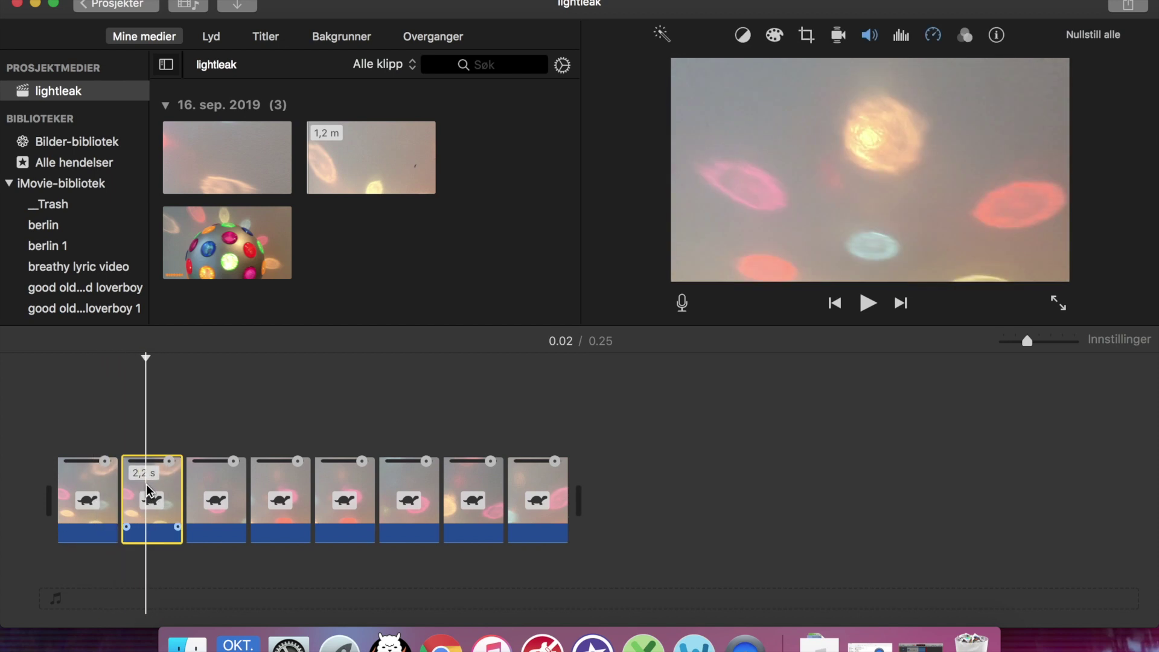
pyautogui.click(807, 38)
pyautogui.click(717, 71)
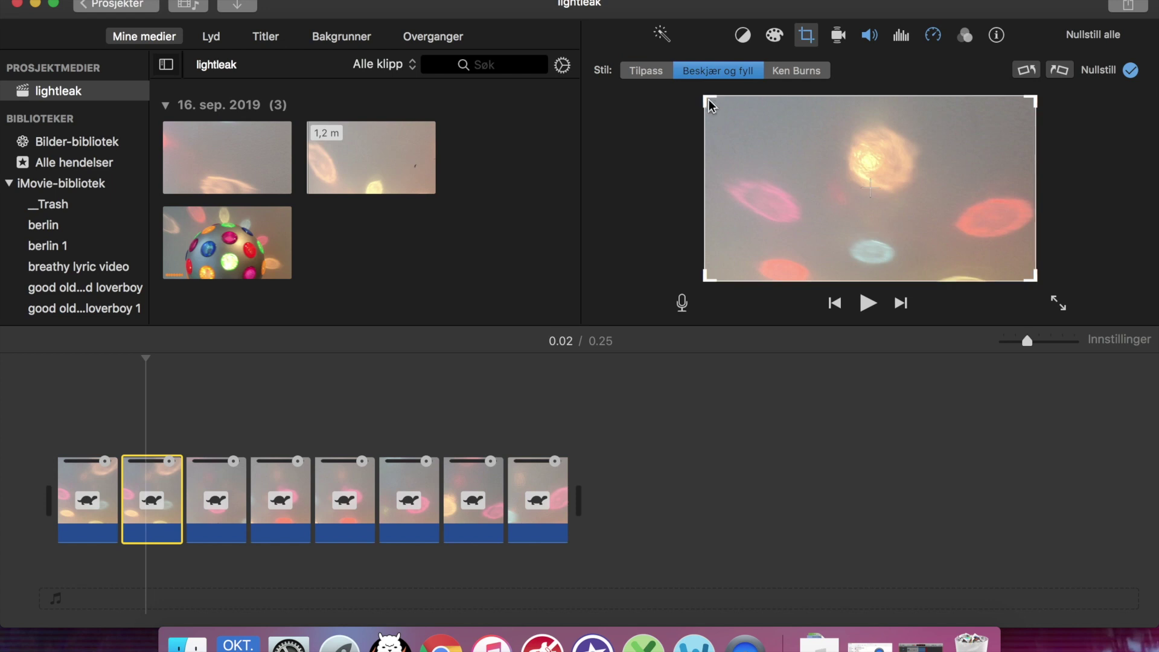
pyautogui.moveTo(710, 102); pyautogui.dragTo(761, 127)
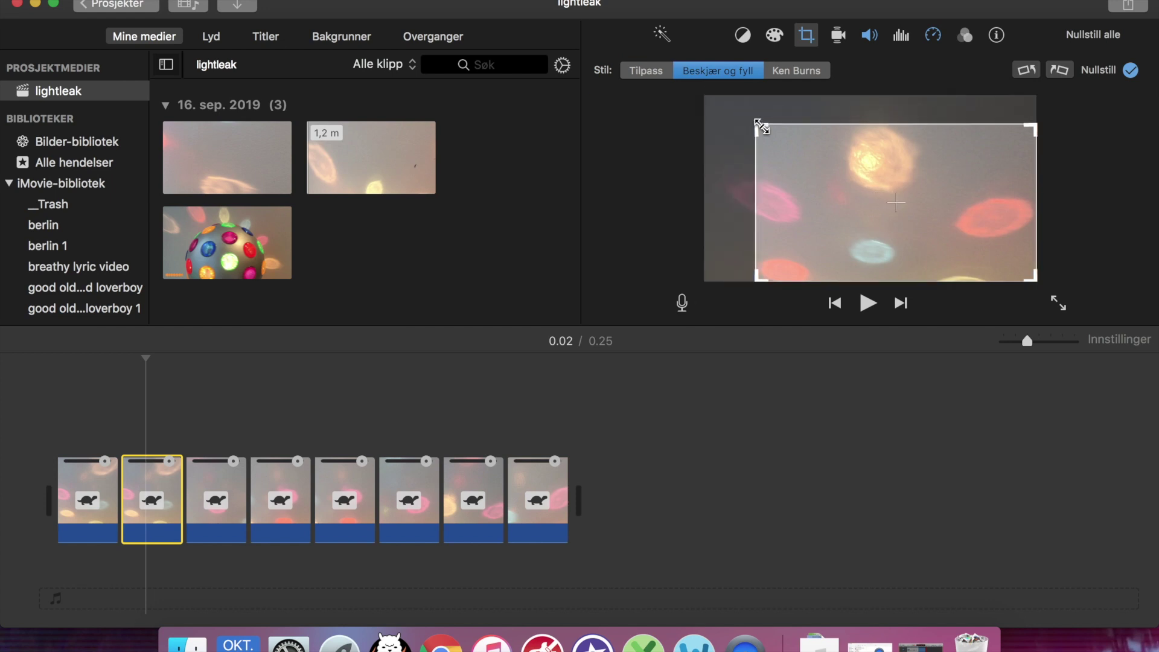
pyautogui.moveTo(896, 209); pyautogui.dragTo(881, 201)
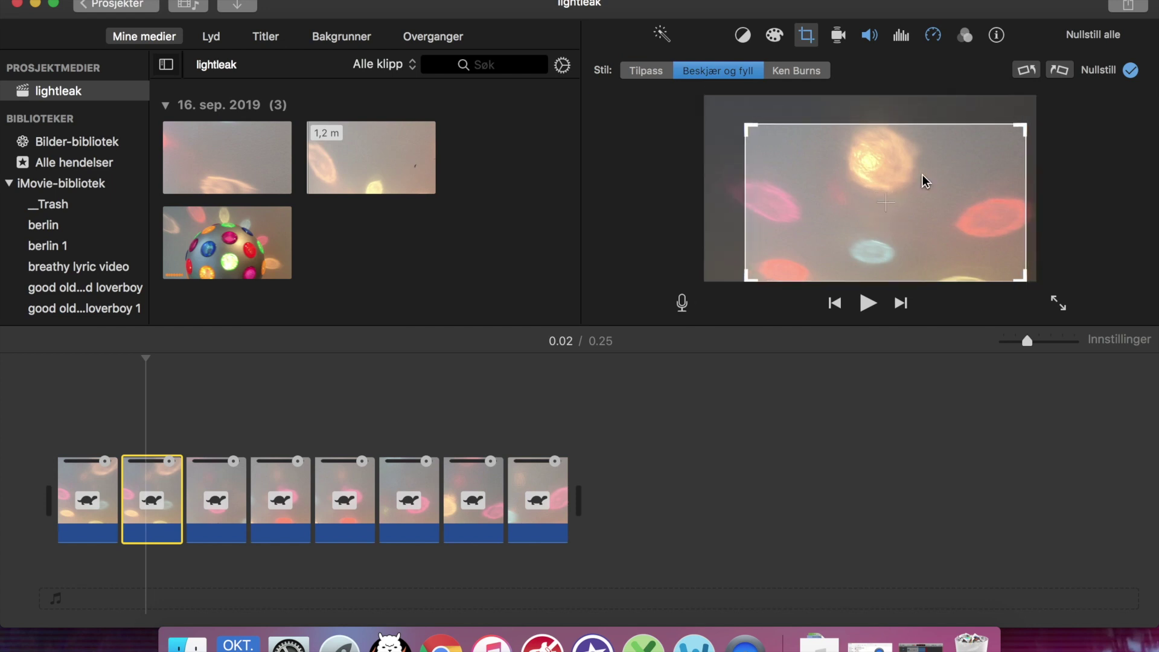
pyautogui.click(1127, 72)
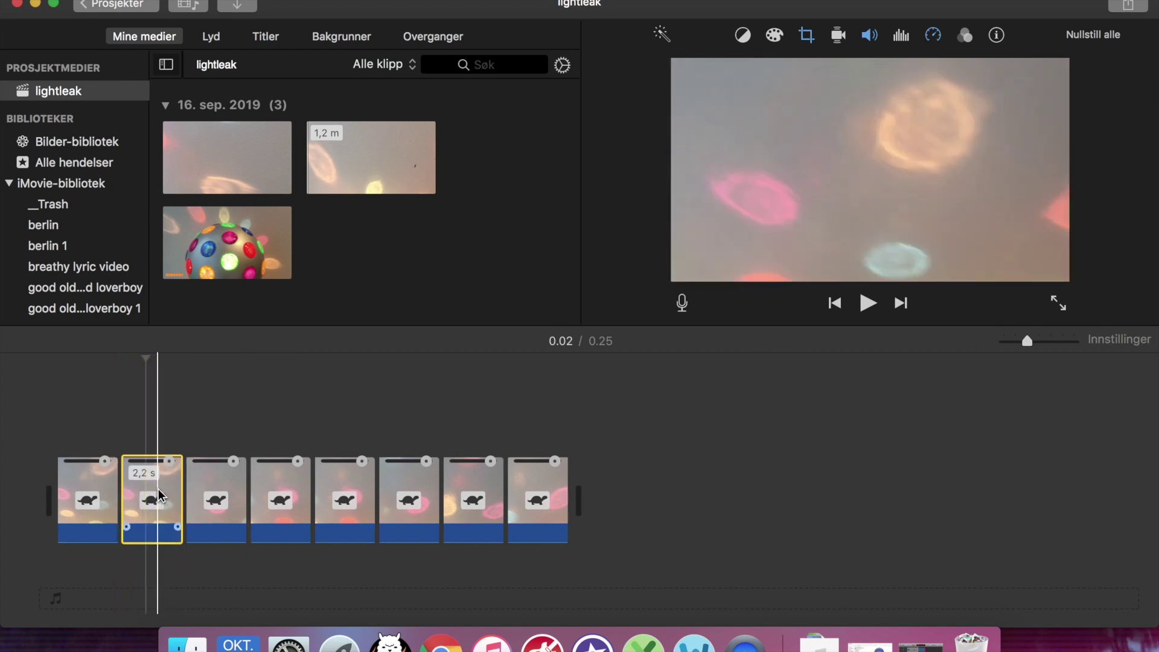
pyautogui.click(160, 495)
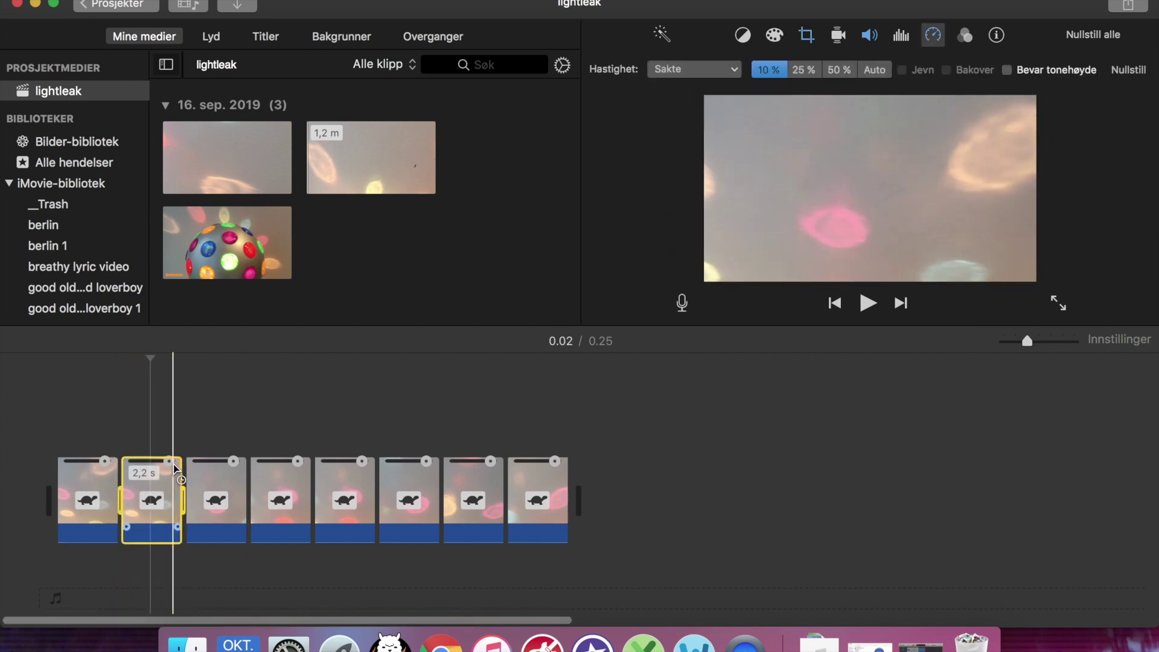
# Make clip 2 less slow and speed clip 3 up to 0,5 s, shortening the project to 0.22.
pyautogui.moveTo(171, 461); pyautogui.dragTo(155, 461)
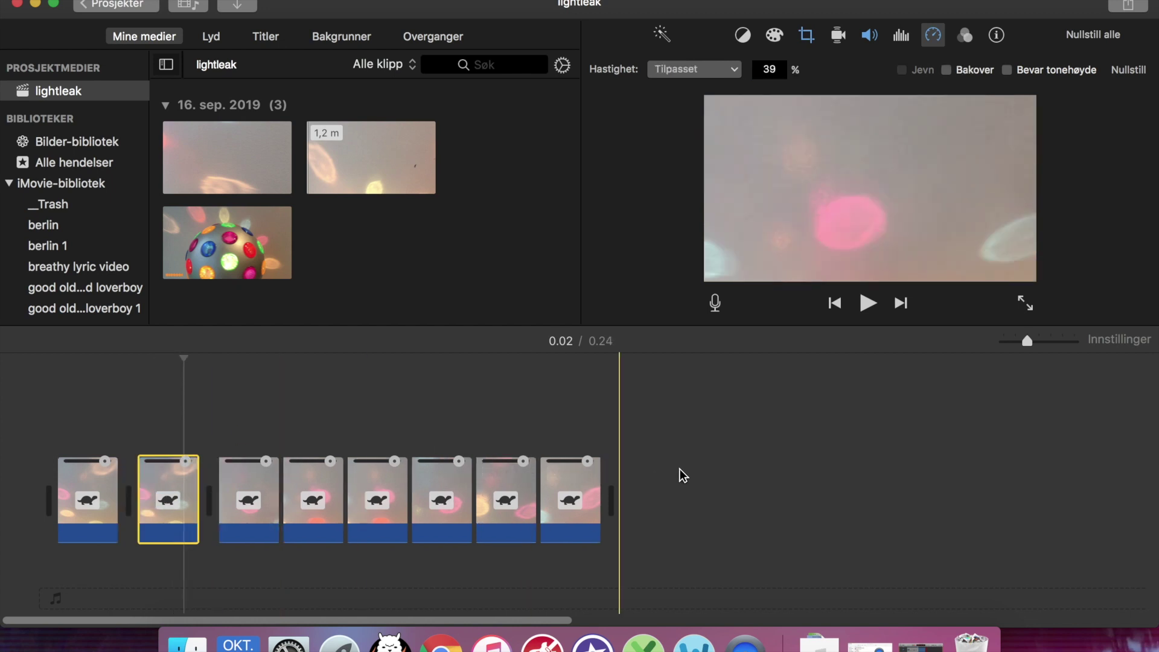
pyautogui.press('Escape')
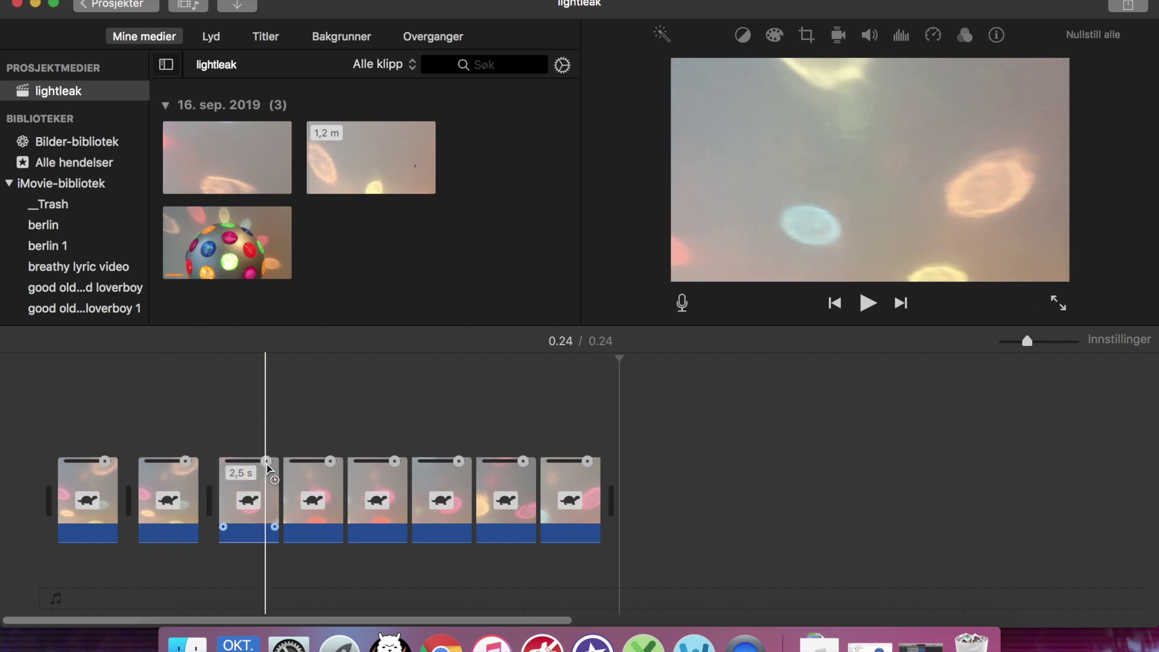
pyautogui.moveTo(254, 470); pyautogui.dragTo(245, 471)
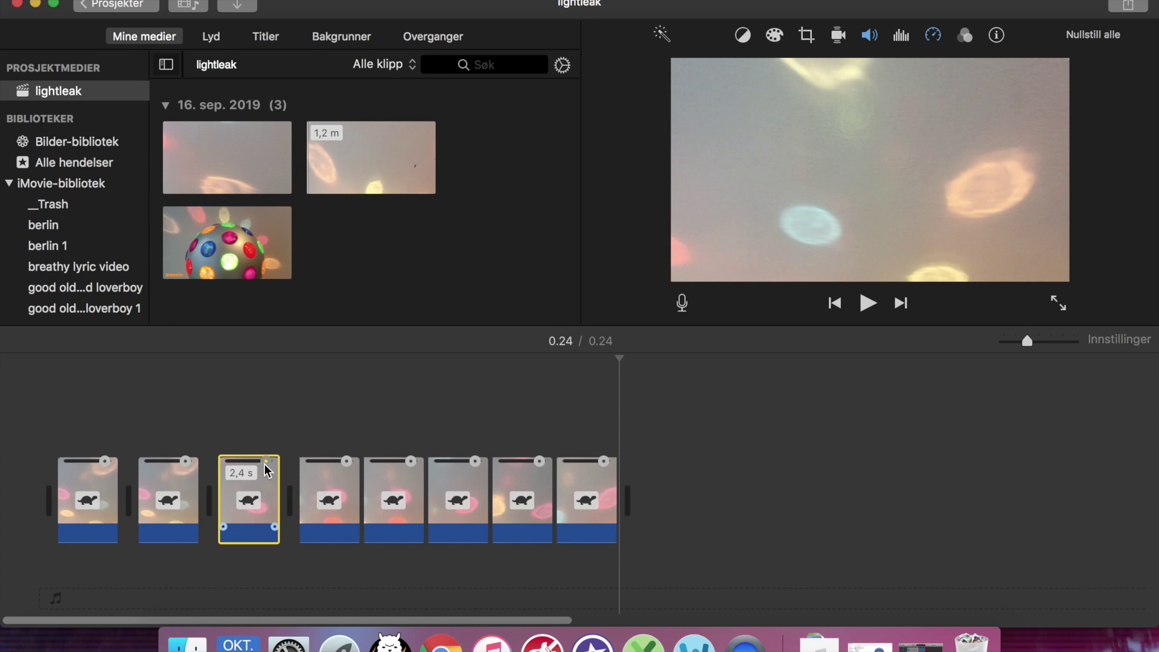
pyautogui.moveTo(264, 463); pyautogui.dragTo(236, 469)
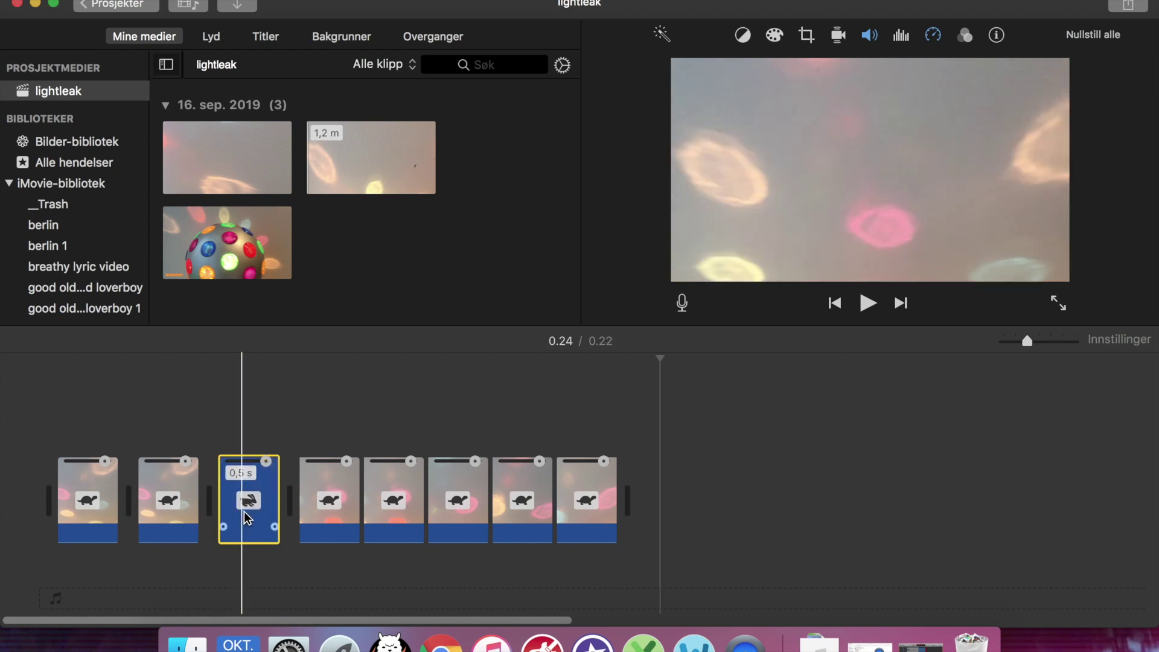
pyautogui.click(317, 501)
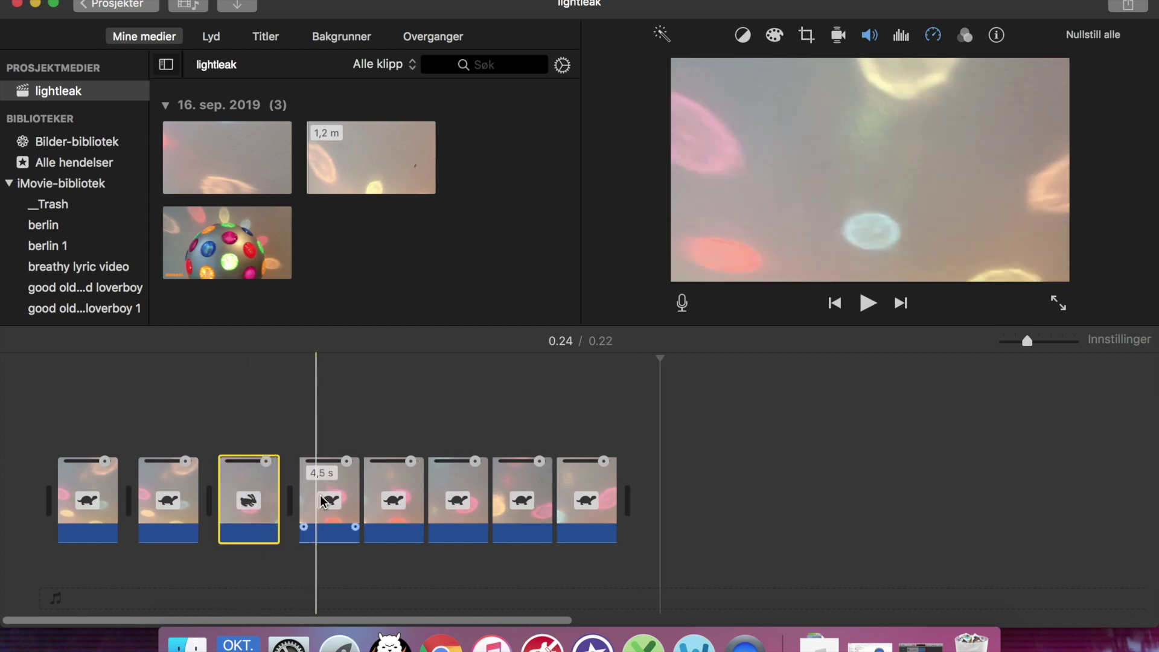
pyautogui.click(932, 34)
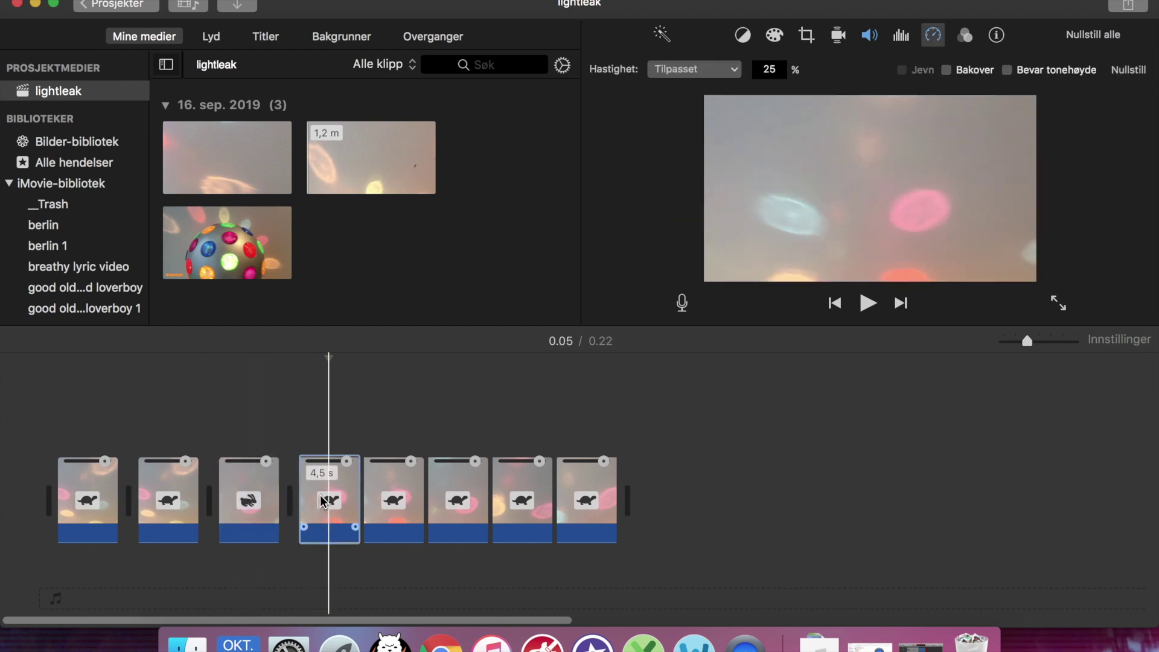
# Crop the fourth clip with Beskjær og fyll onto its lower-right blue and pink light spots.
pyautogui.click(806, 35)
pyautogui.click(728, 71)
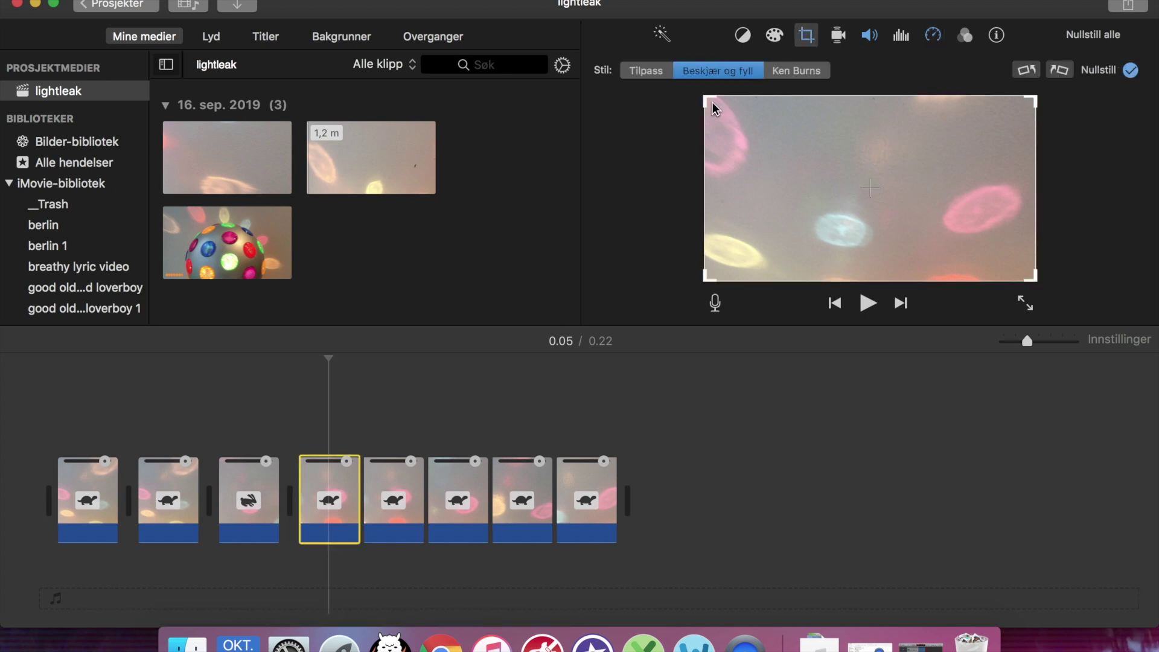
pyautogui.moveTo(707, 100); pyautogui.dragTo(815, 155)
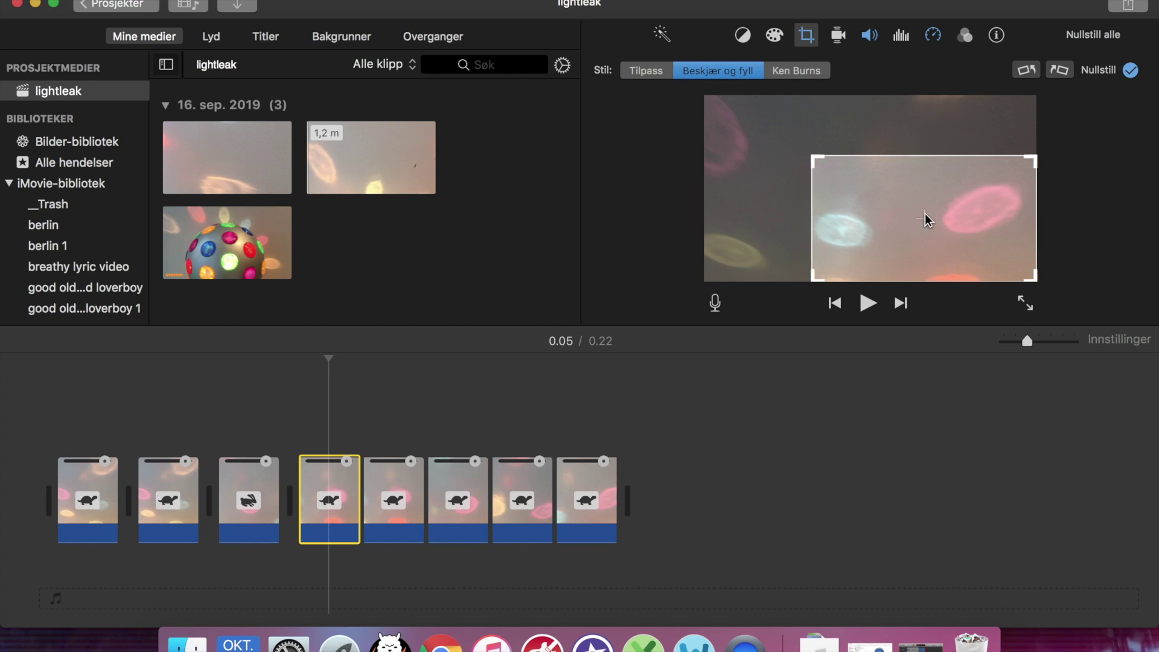
pyautogui.moveTo(925, 218)
pyautogui.mouseDown()
pyautogui.moveTo(905, 222)
pyautogui.moveTo(915, 219)
pyautogui.mouseUp()
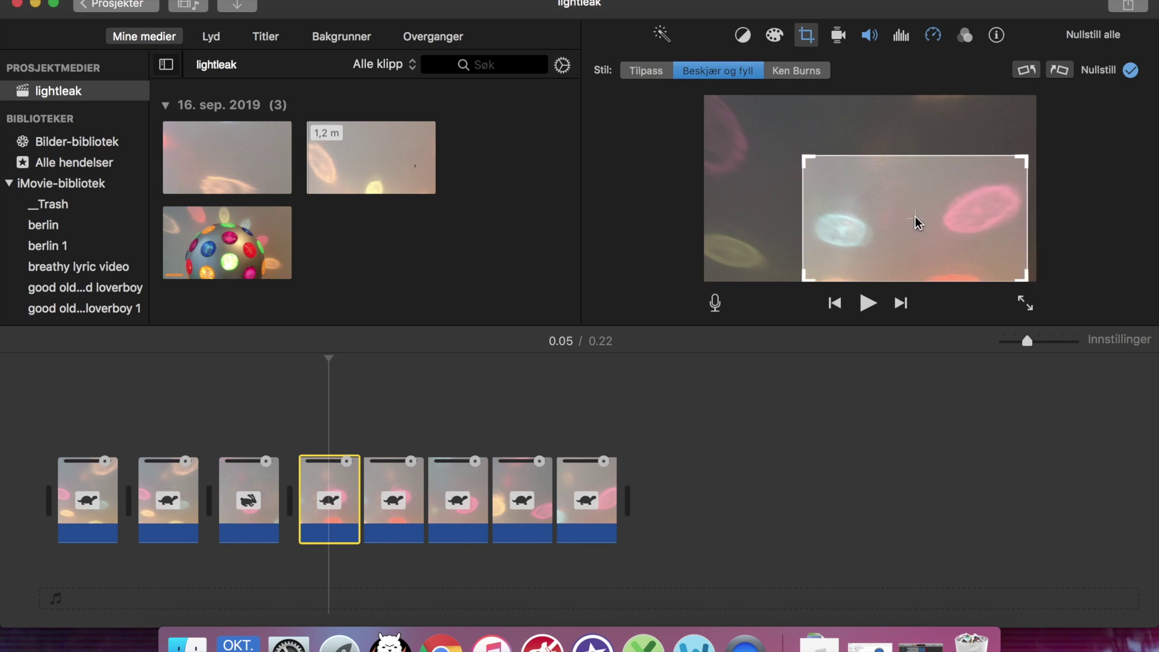
pyautogui.click(1131, 70)
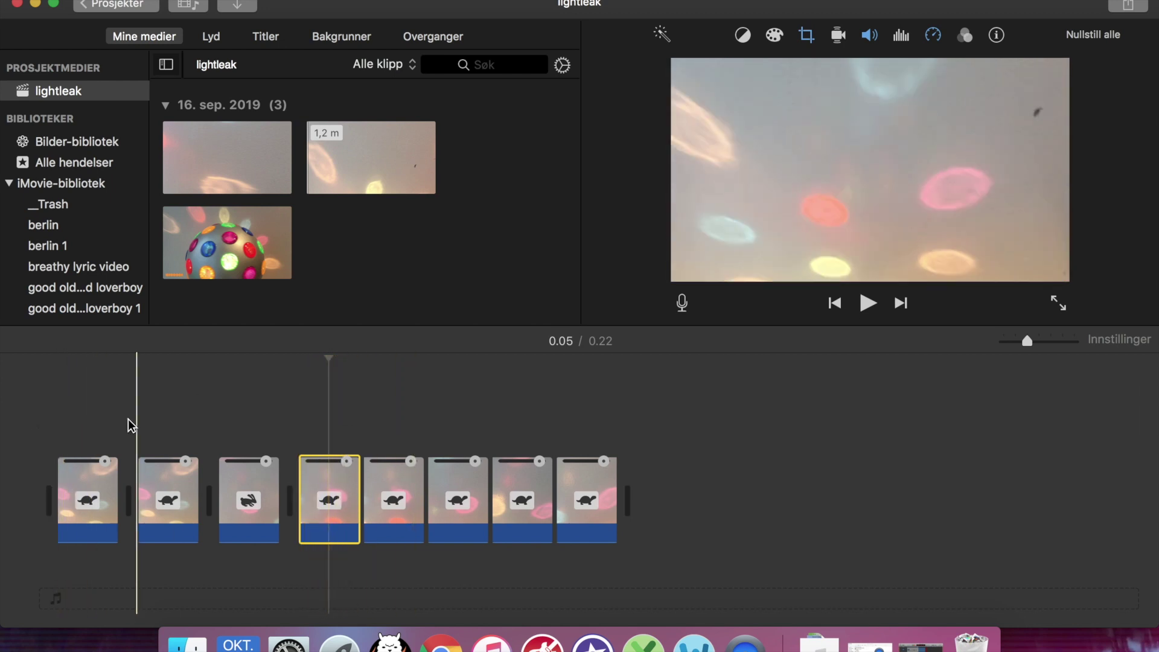
pyautogui.click(1, 427)
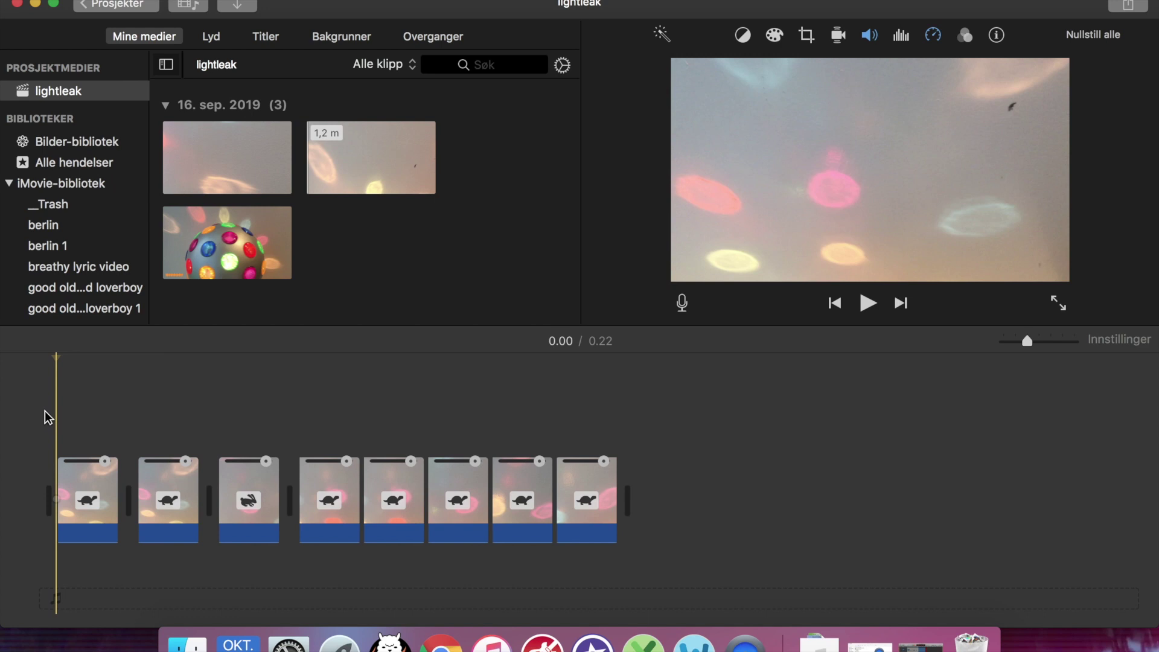
# Undo the last edit, preview later light-leak frames, and return to the project list.
pyautogui.press('super+z')
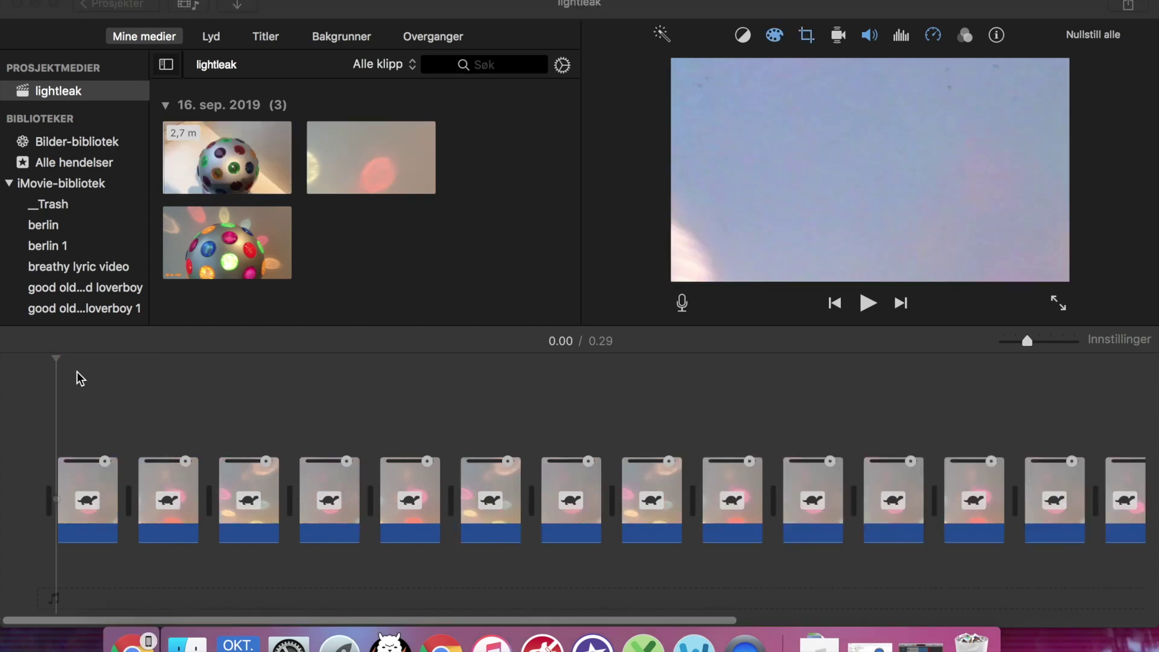
pyautogui.click(81, 411)
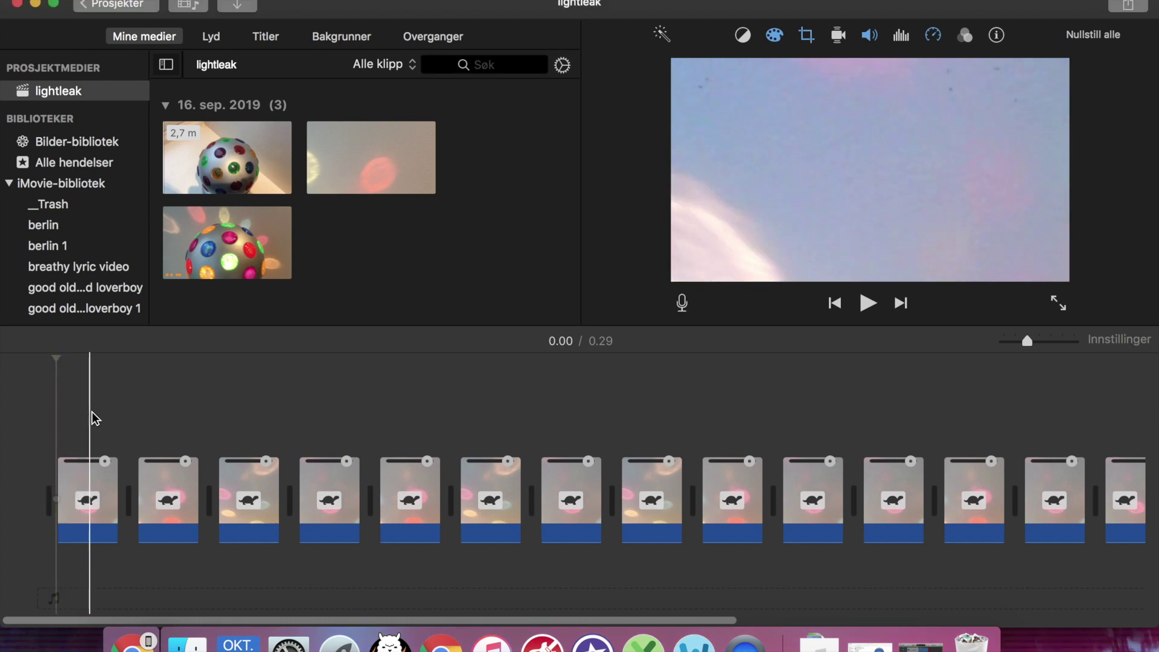
pyautogui.click(128, 417)
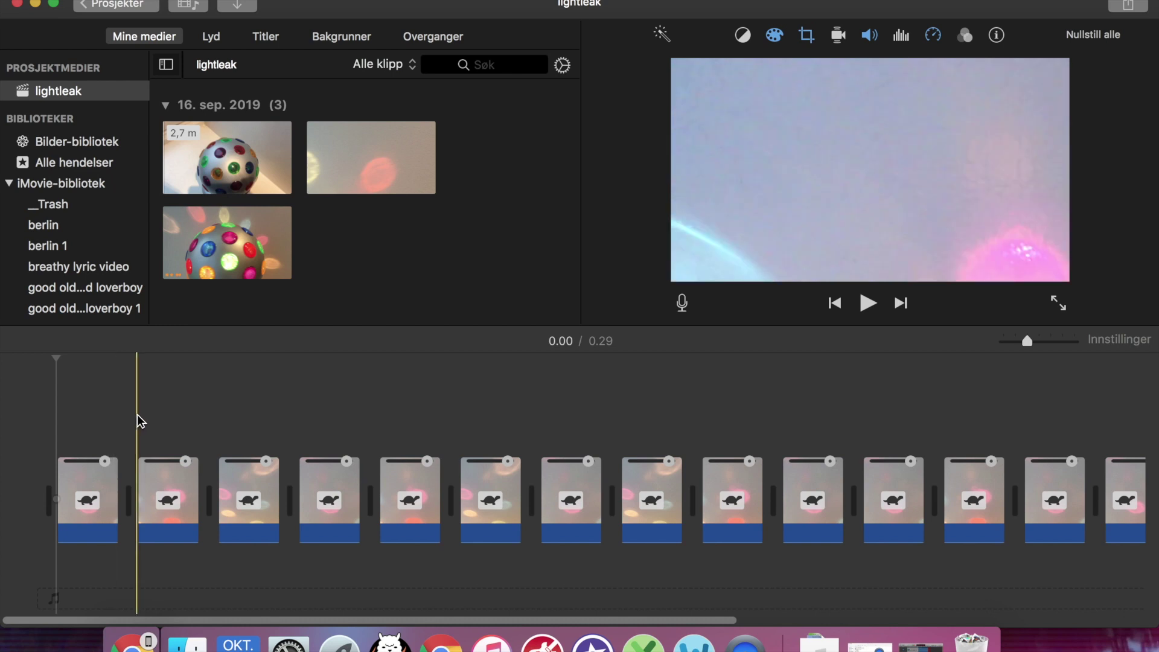
pyautogui.click(209, 435)
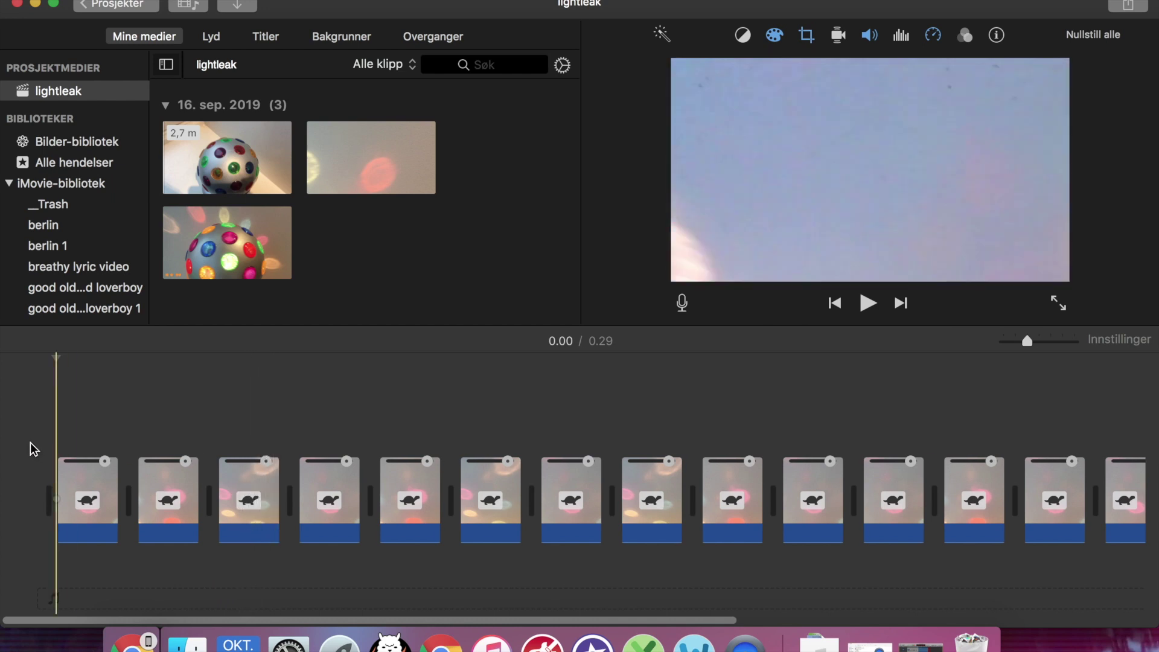
pyautogui.click(119, 4)
# Open the Min film 2 project with the playhead at the movie's end.
pyautogui.click(724, 237)
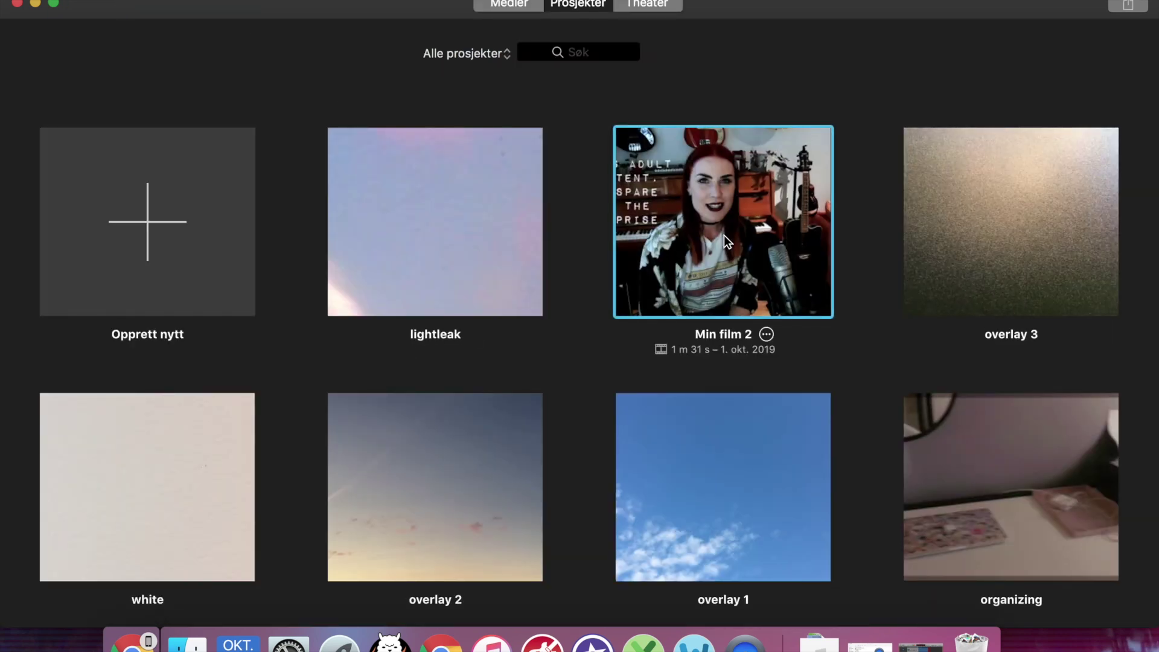
pyautogui.doubleClick(724, 236)
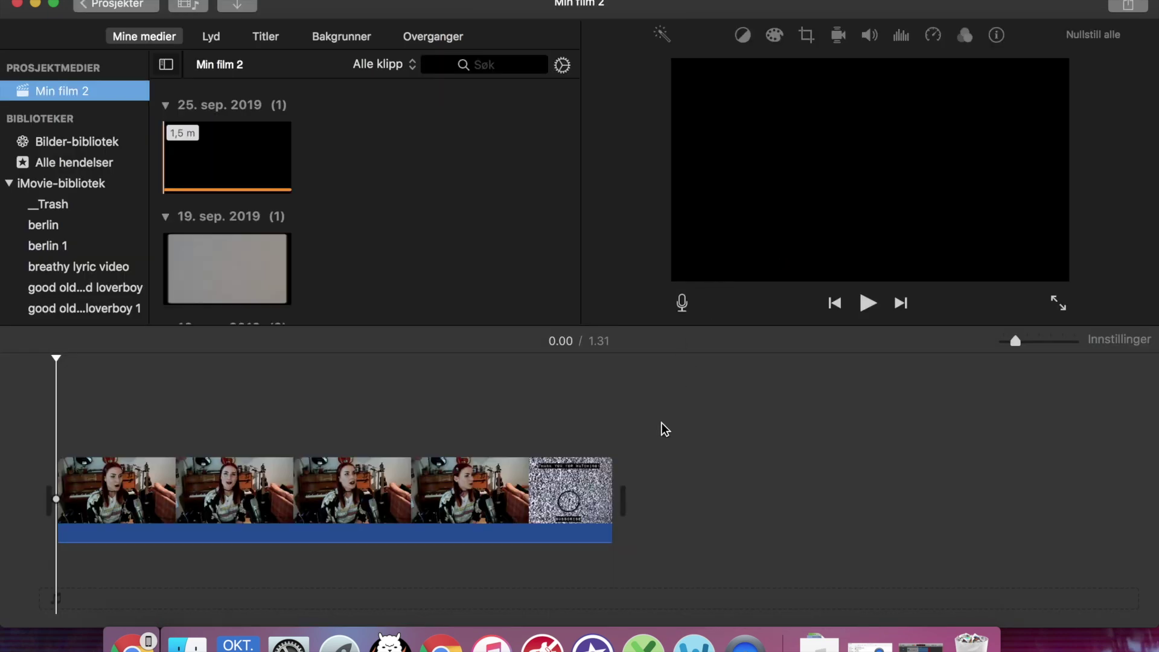
pyautogui.click(641, 465)
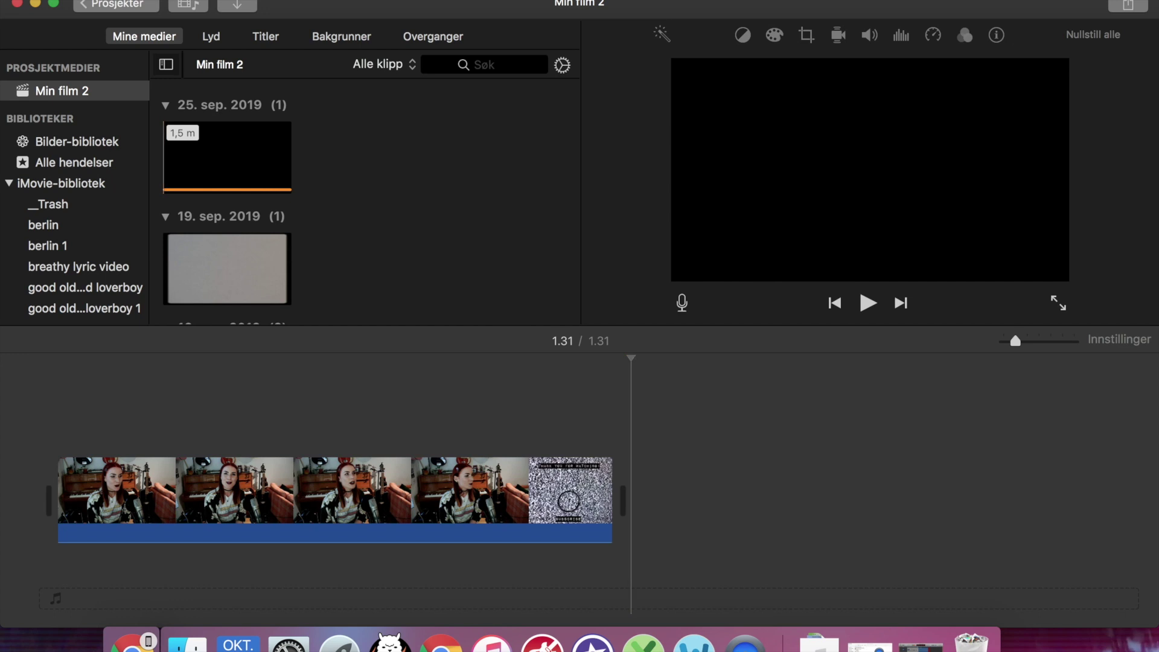
# Import lightleak.mp4 from the overlays folder into the project media.
pyautogui.click(112, 0)
pyautogui.click(150, 78)
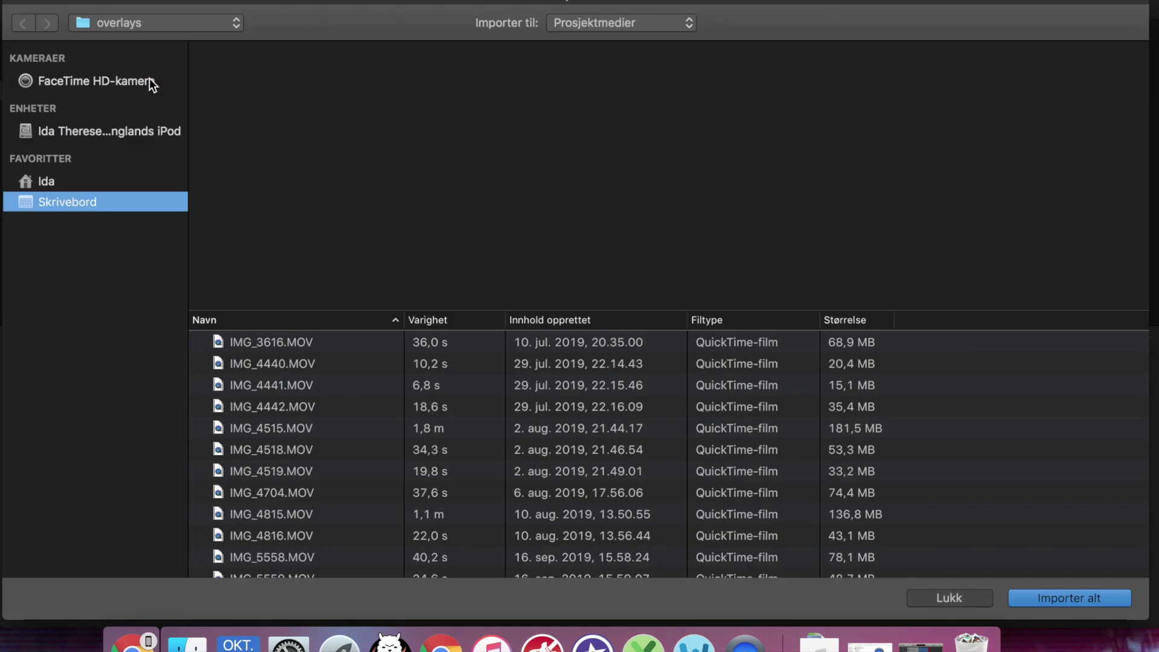
pyautogui.scroll(-2, 330, 486)
pyautogui.scroll(-5, 330, 487)
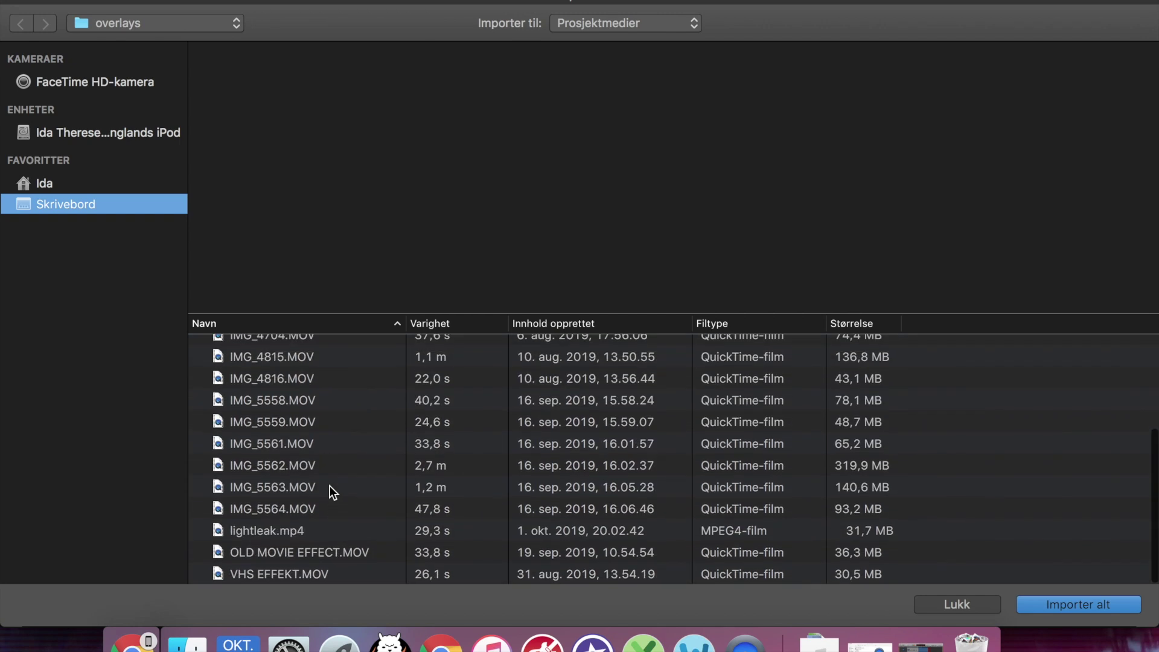
pyautogui.click(261, 531)
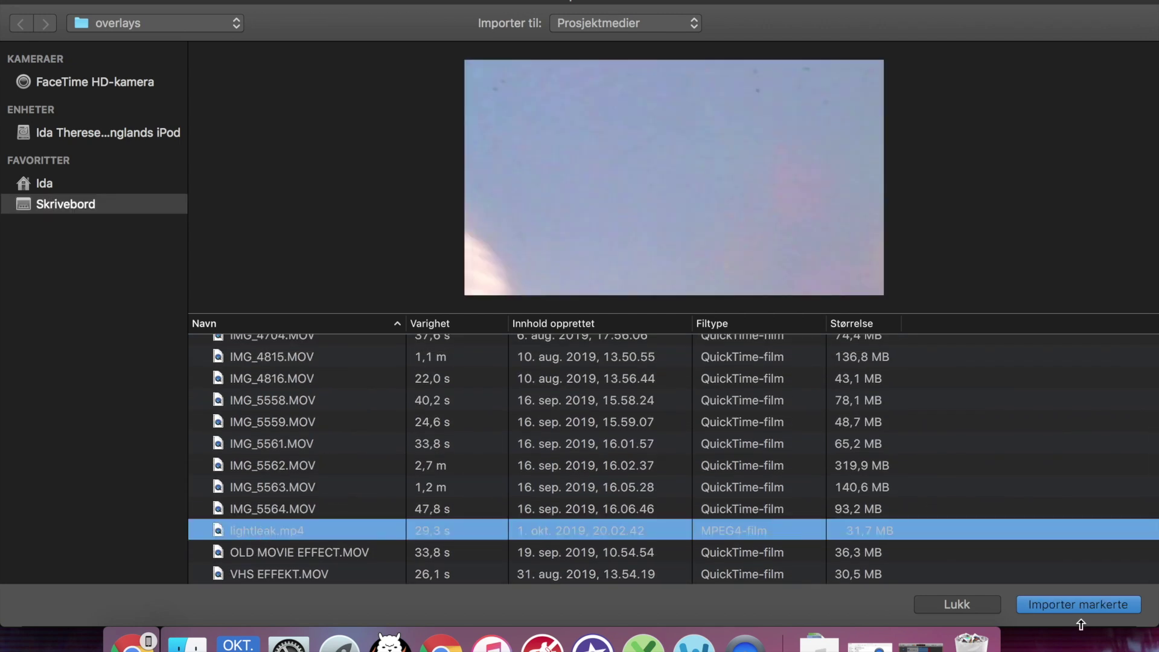
pyautogui.click(1073, 603)
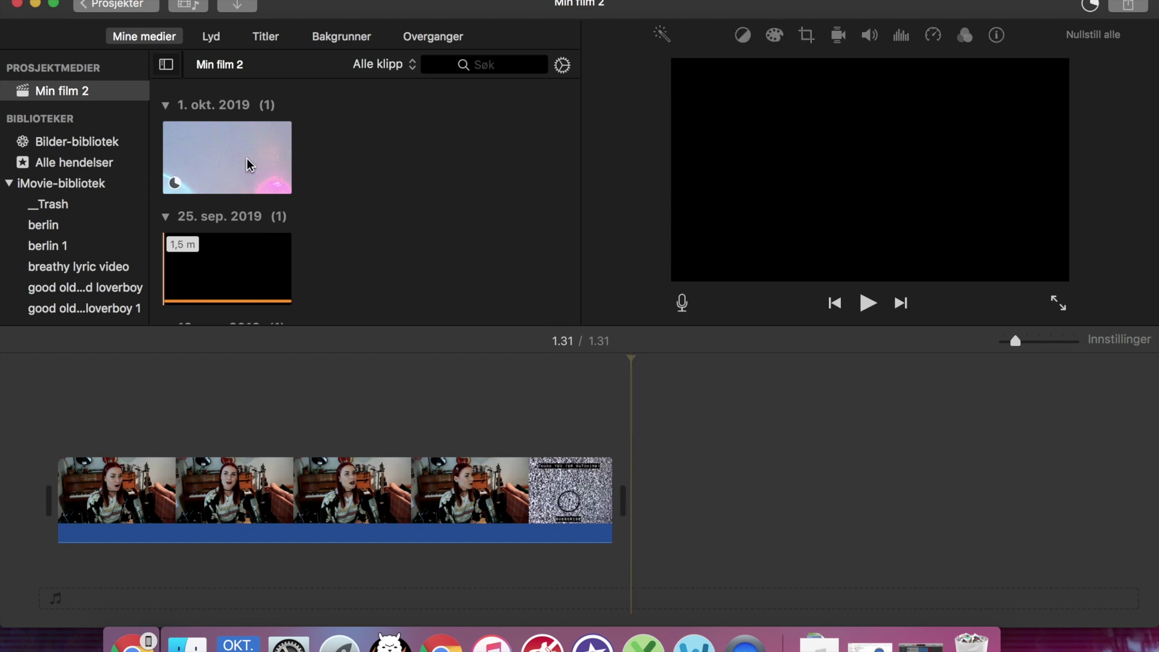
# Overlay the lightleak clip on the video's start and lower its Opasitet so the singer shows.
pyautogui.moveTo(246, 163); pyautogui.dragTo(3, 400)
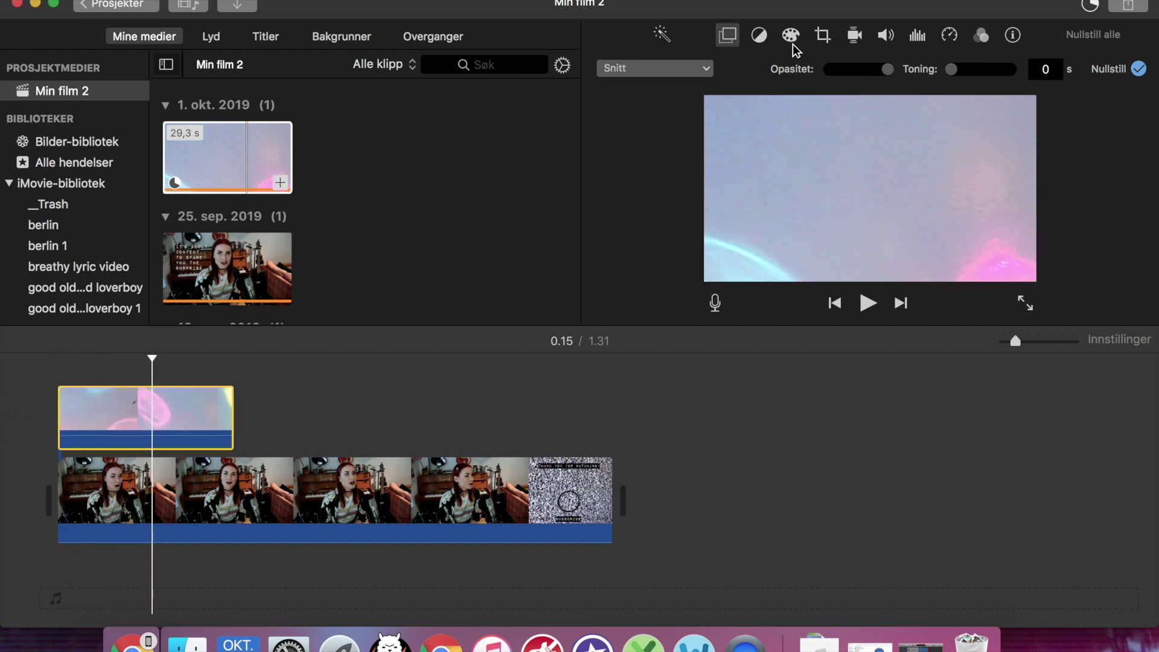
pyautogui.moveTo(886, 70); pyautogui.dragTo(842, 71)
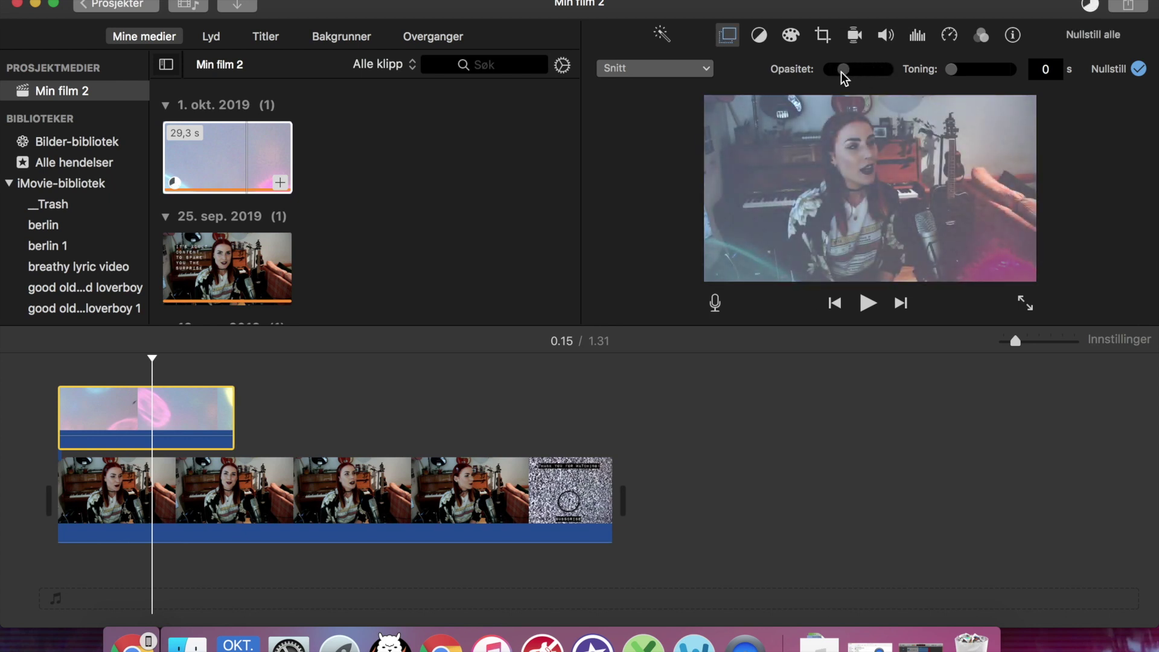
pyautogui.click(798, 42)
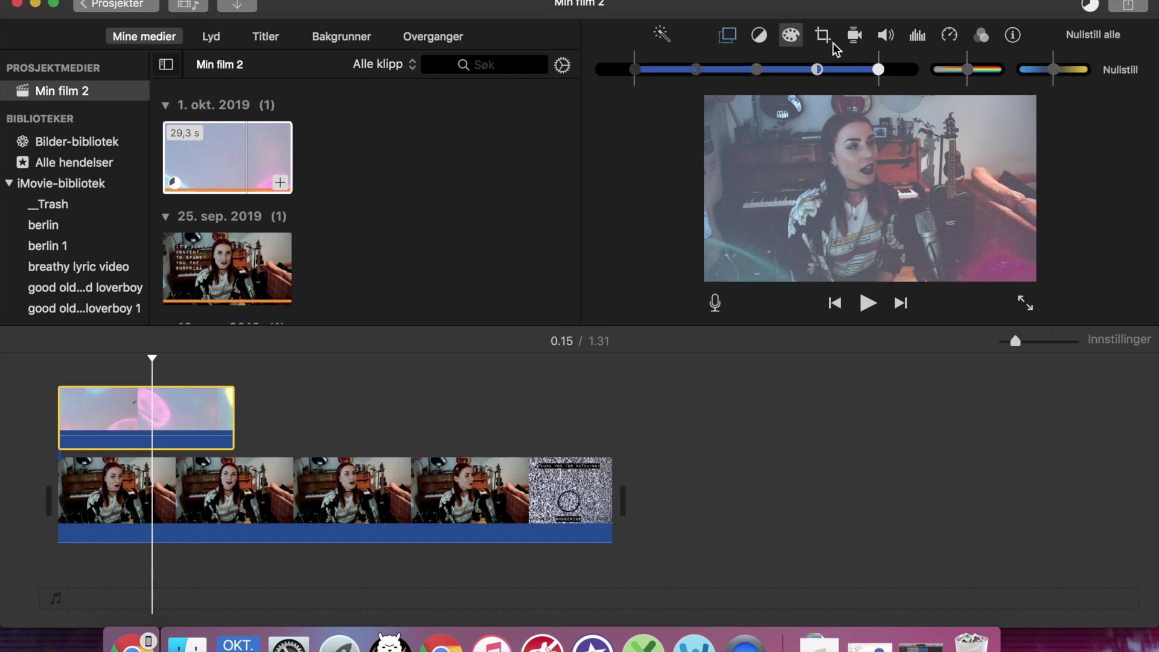
# Shift the overlay's white and black points and slightly reduce its saturation.
pyautogui.moveTo(870, 76); pyautogui.dragTo(863, 79)
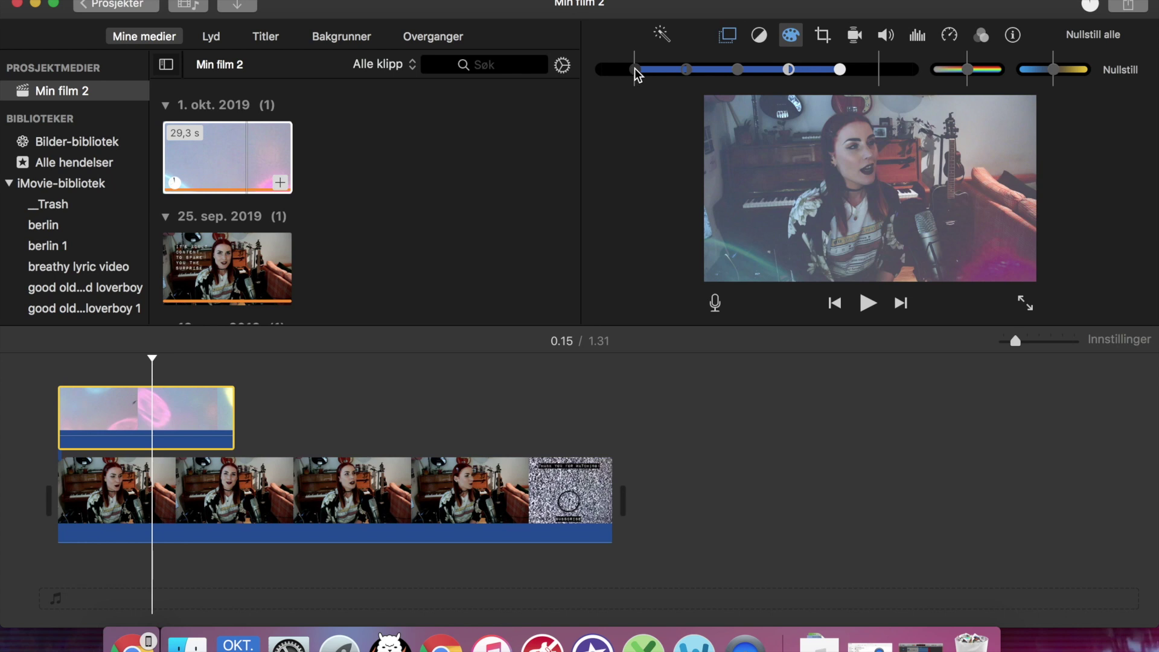
pyautogui.moveTo(636, 72); pyautogui.dragTo(620, 77)
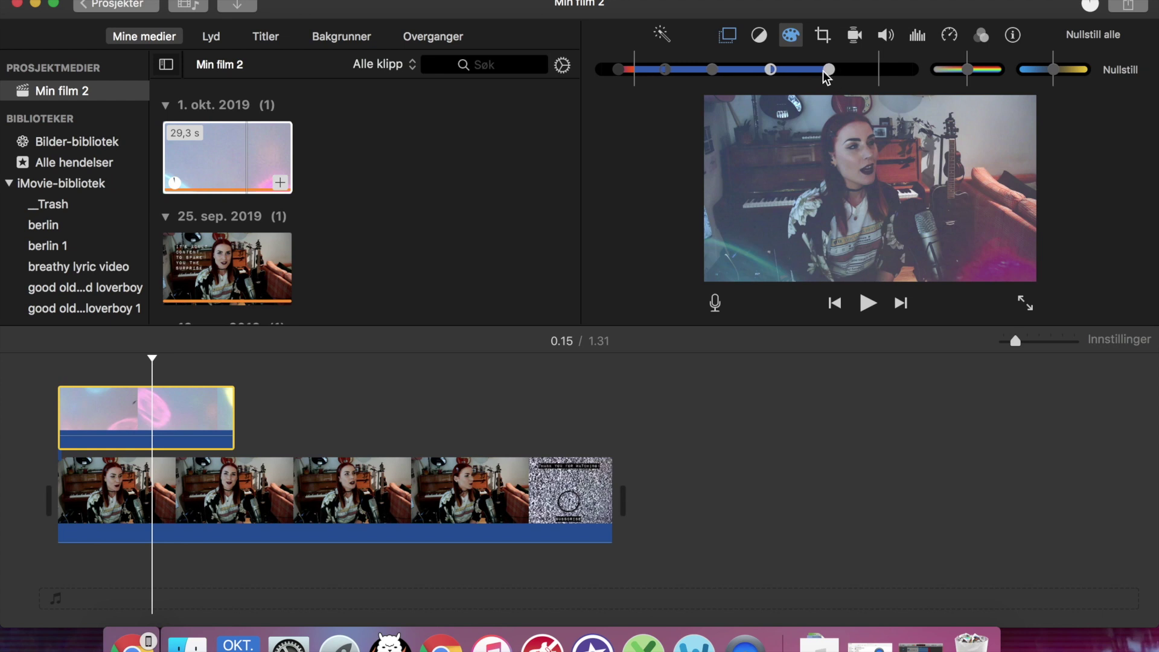
pyautogui.moveTo(966, 71); pyautogui.dragTo(961, 73)
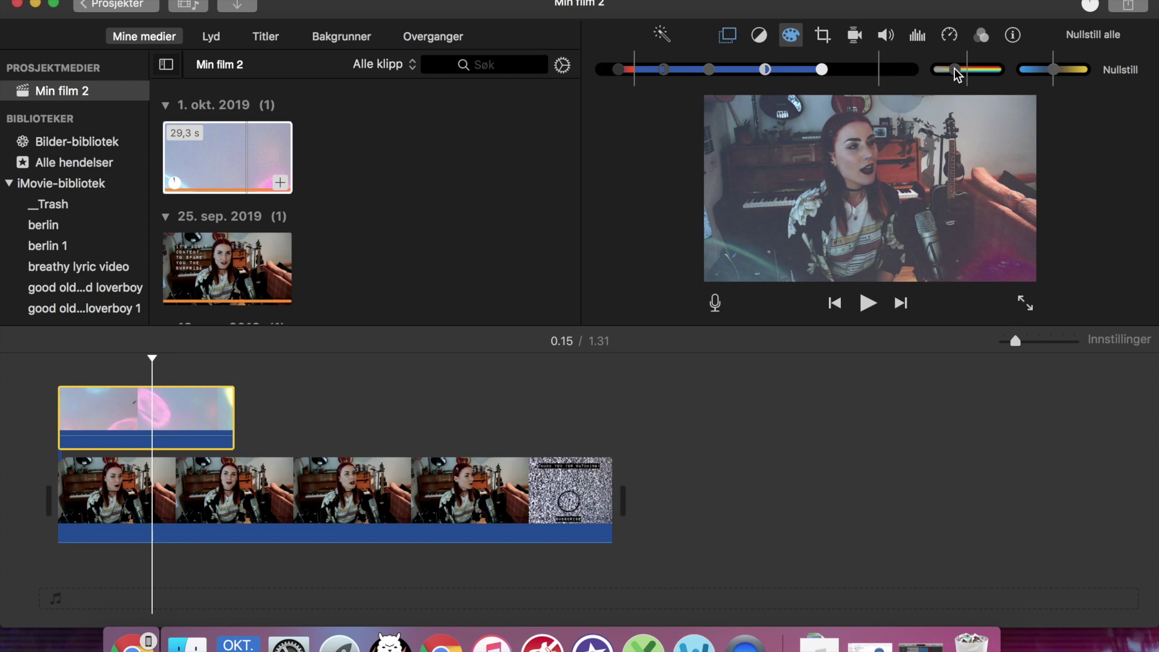
pyautogui.moveTo(954, 69); pyautogui.dragTo(958, 67)
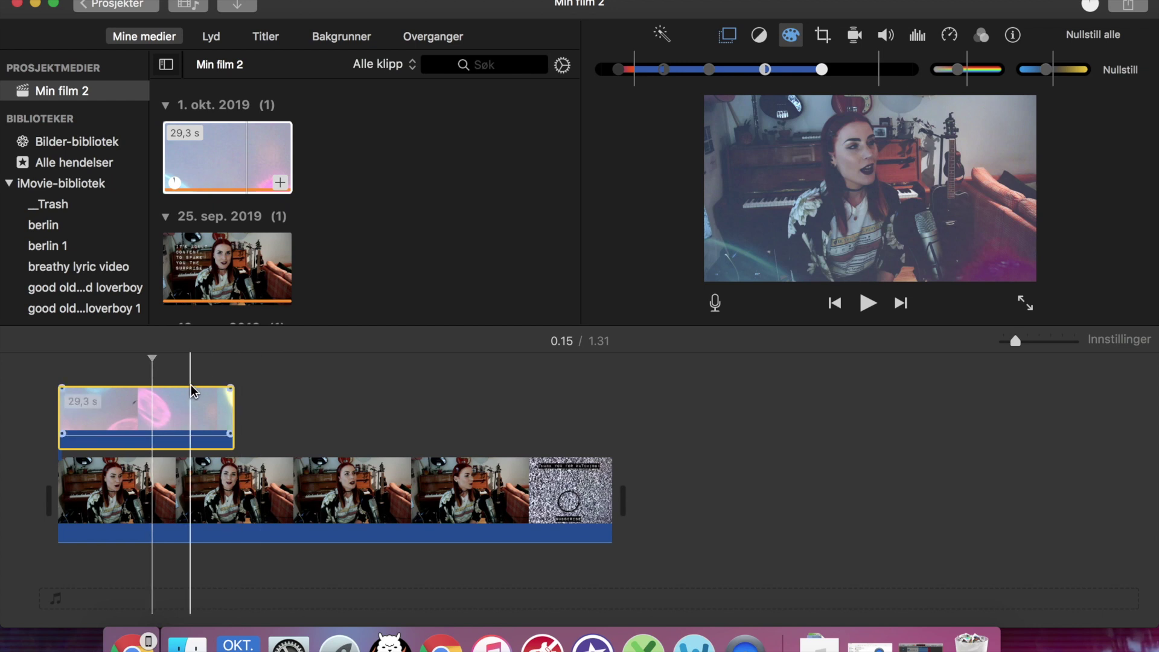
# Slow the overlay, stretch it to 1,0 m, and play the preview over the video.
pyautogui.press('super+z')
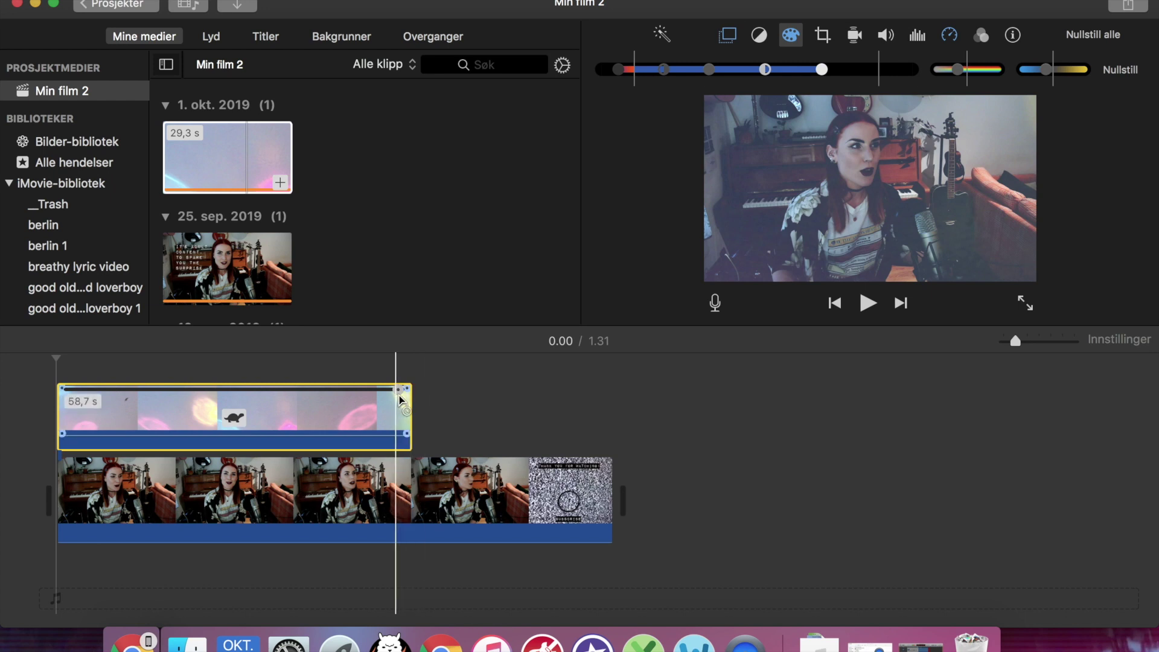
pyautogui.moveTo(412, 390); pyautogui.dragTo(450, 390)
pyautogui.click(770, 392)
pyautogui.press('space')
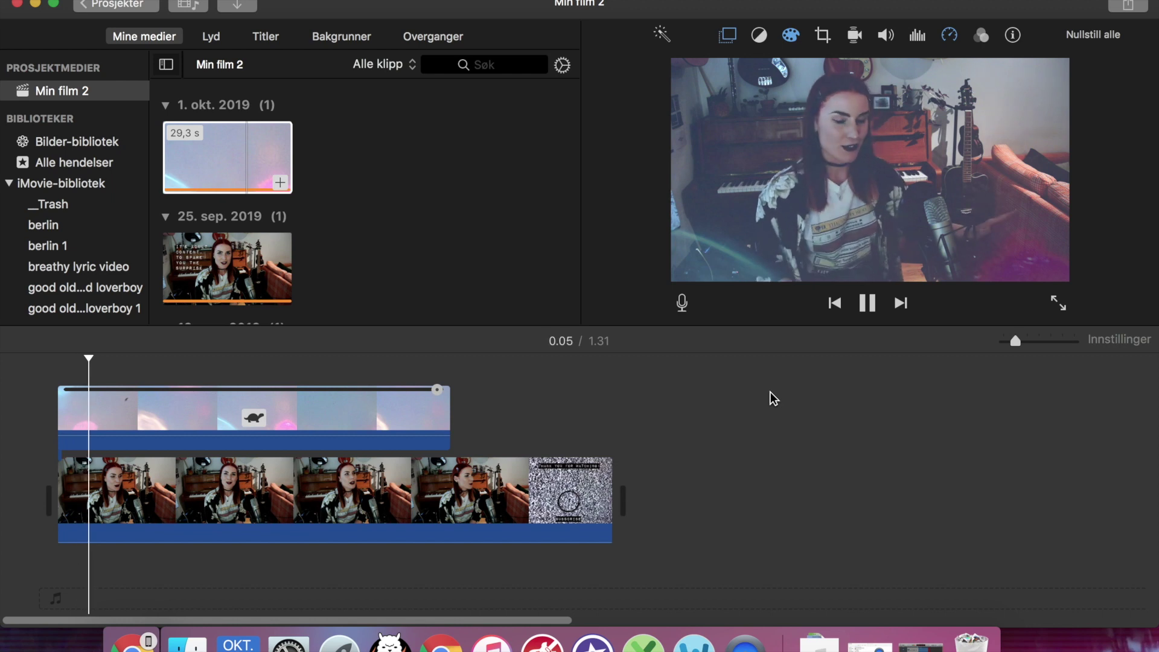
pyautogui.click(379, 399)
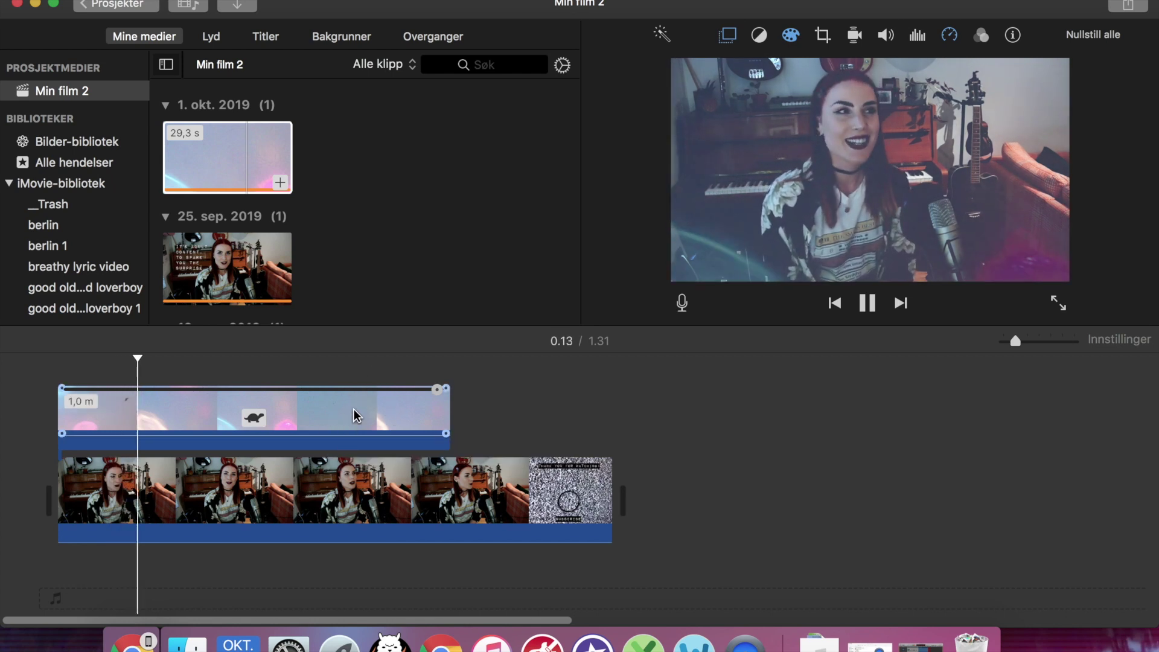
# Stop playback and apply the Raster clip filter to the slowed lightleak overlay clip.
pyautogui.click(867, 303)
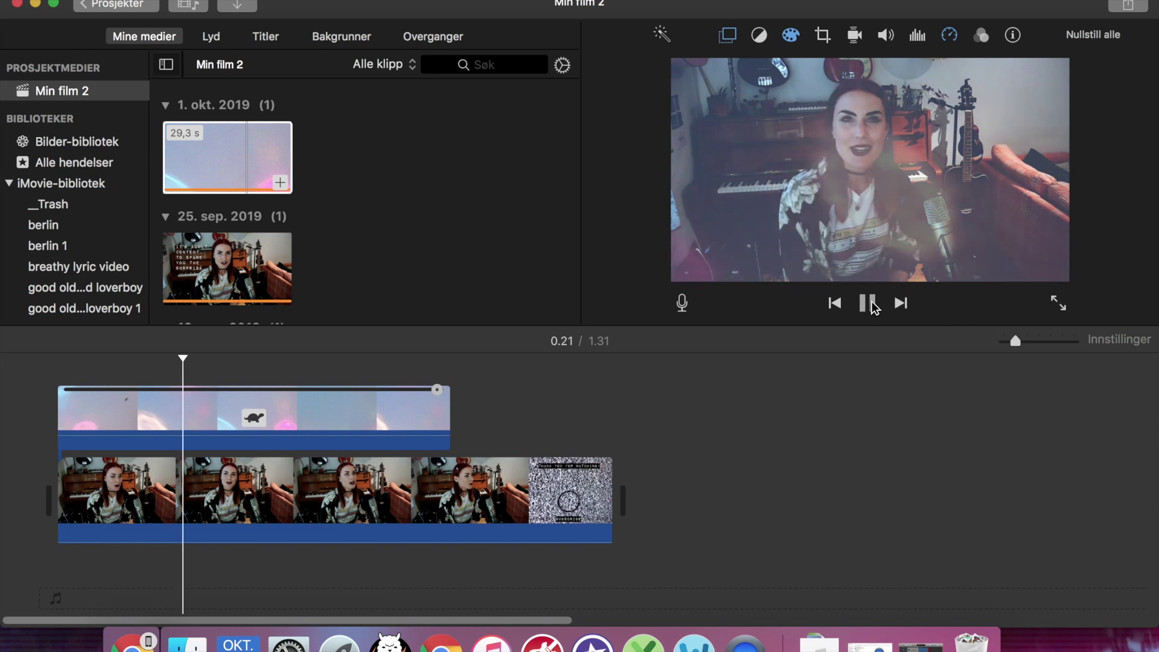
pyautogui.click(329, 416)
pyautogui.click(329, 416)
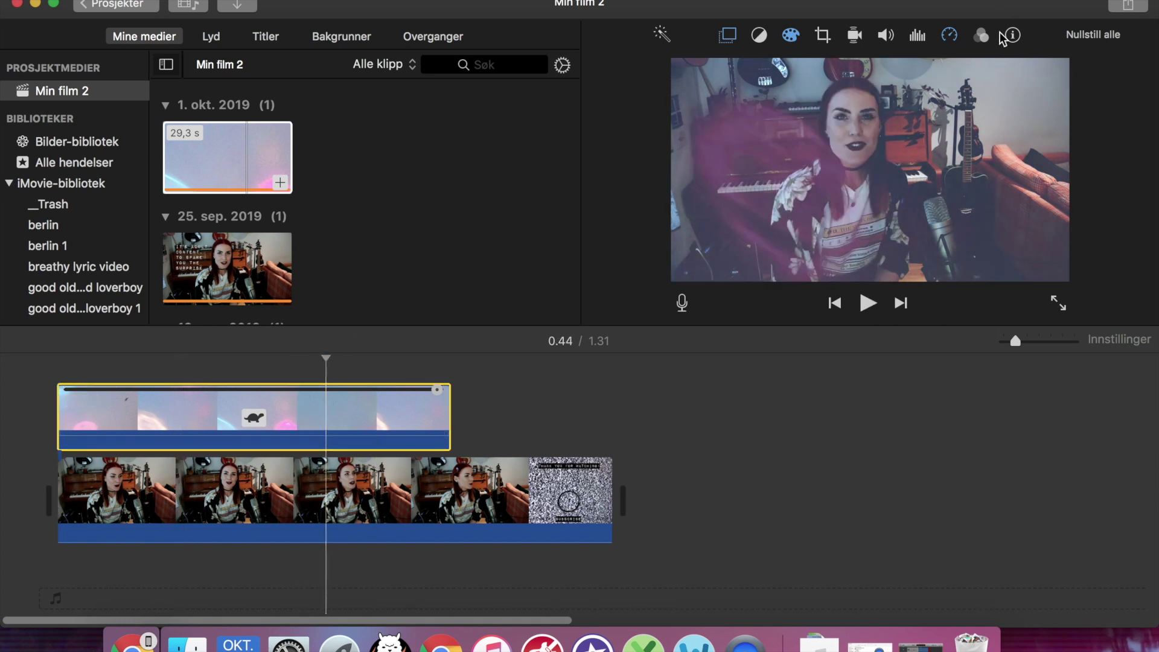
pyautogui.click(980, 35)
pyautogui.click(794, 69)
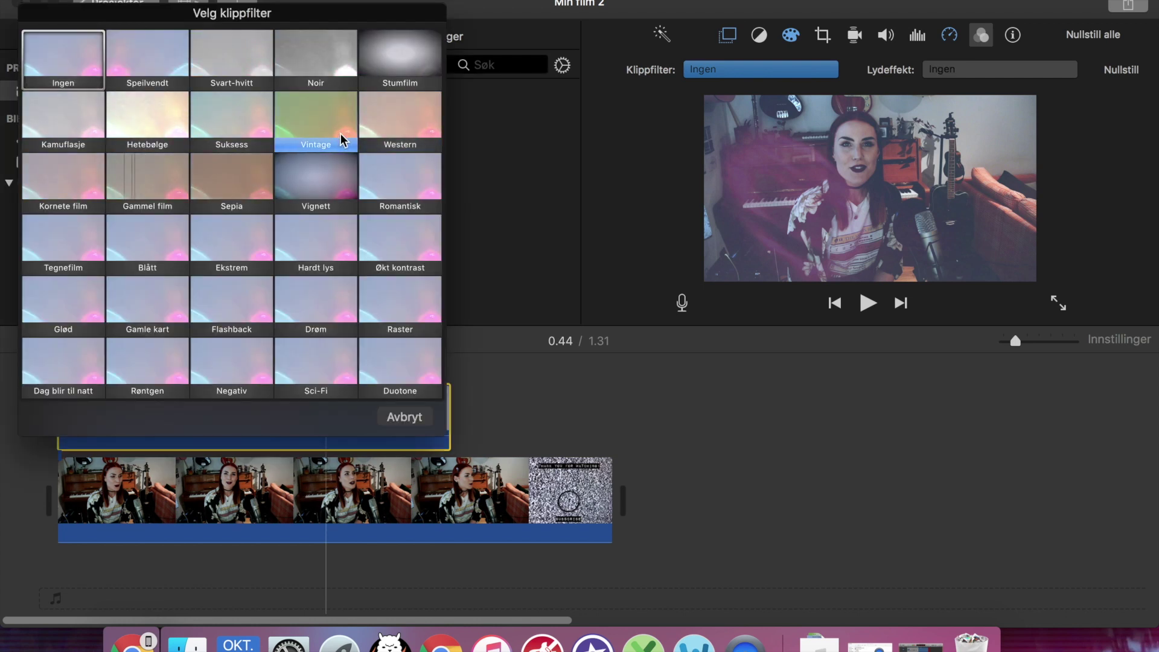
pyautogui.click(411, 298)
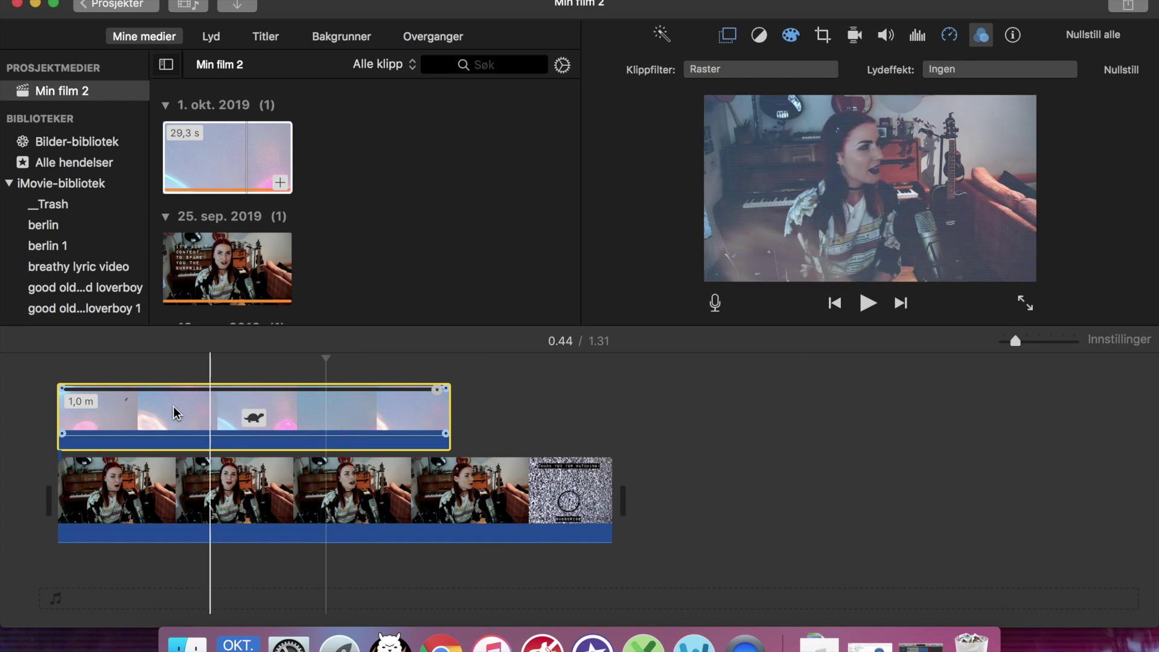
pyautogui.click(484, 492)
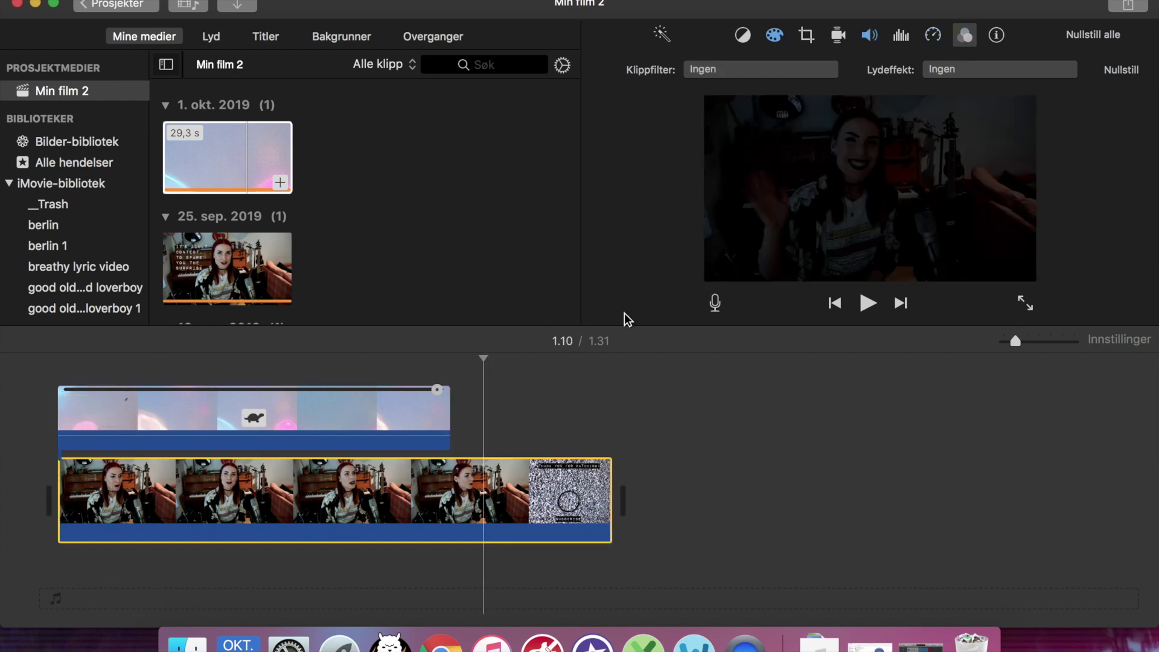
pyautogui.click(799, 69)
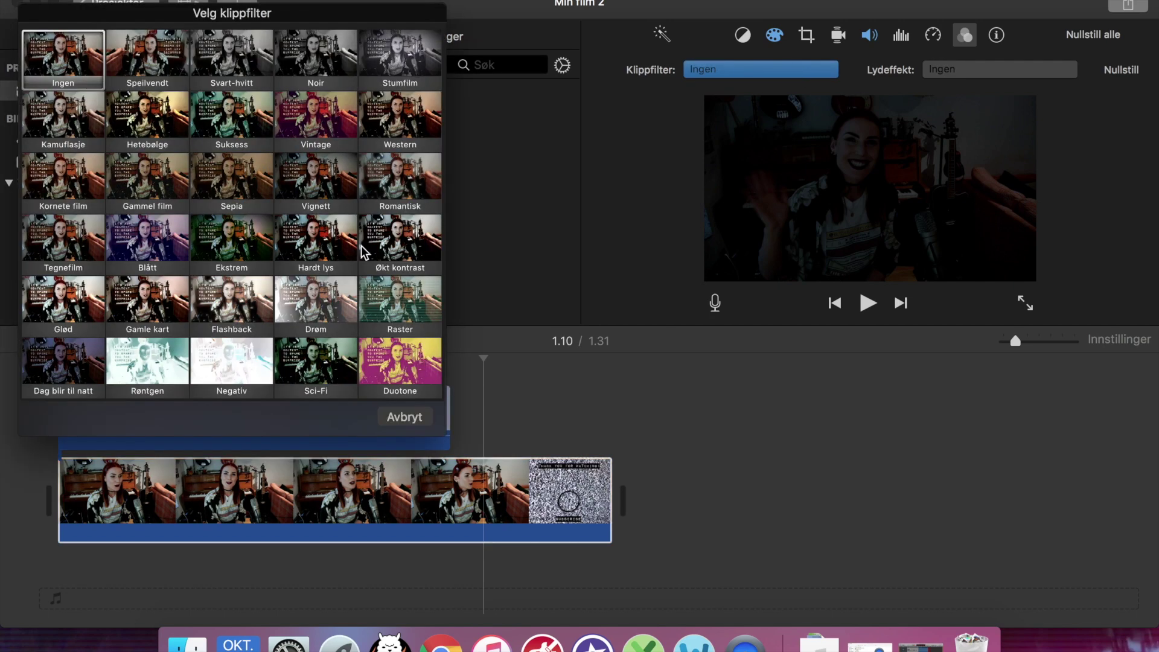
pyautogui.click(388, 292)
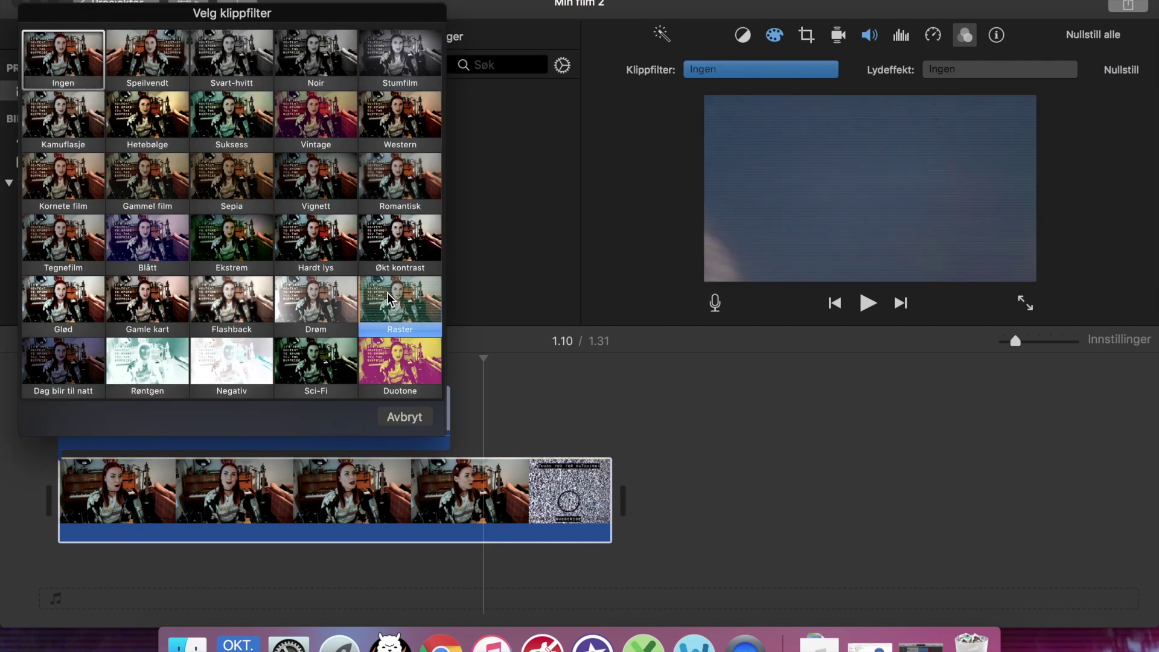
pyautogui.click(444, 379)
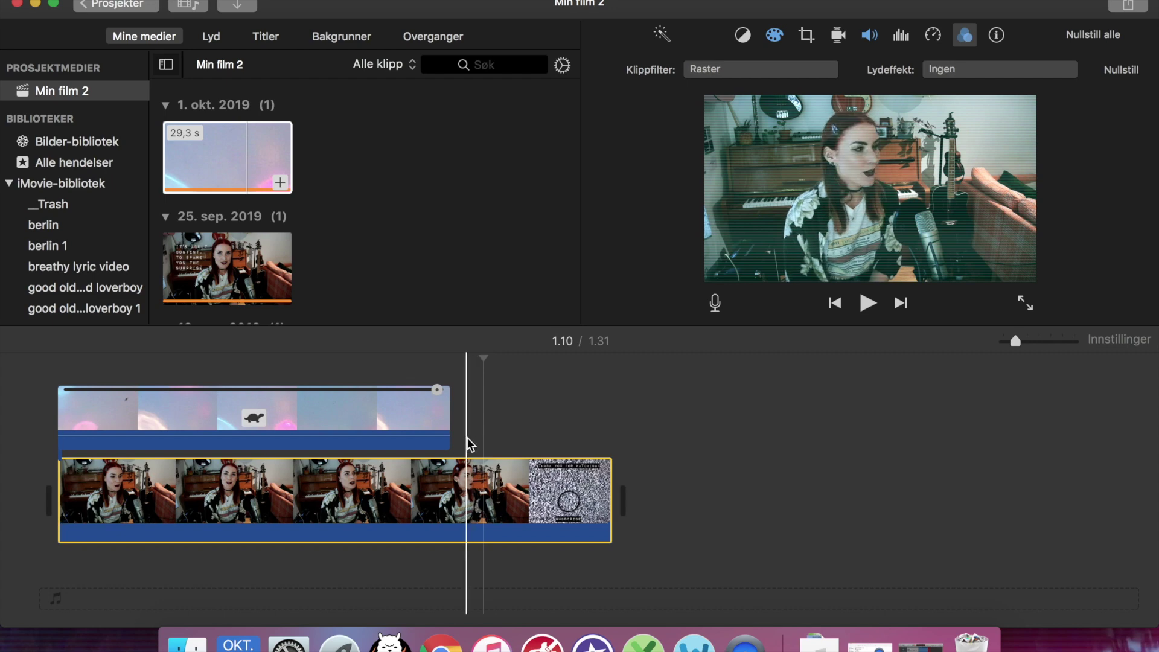
pyautogui.click(701, 69)
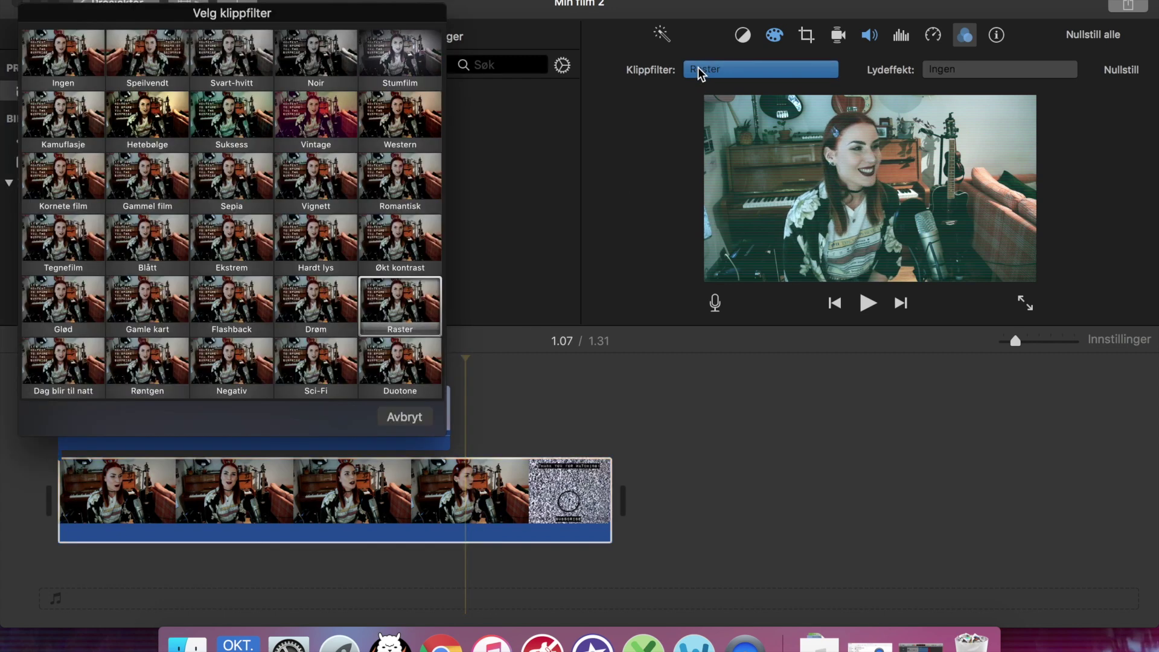
pyautogui.click(77, 58)
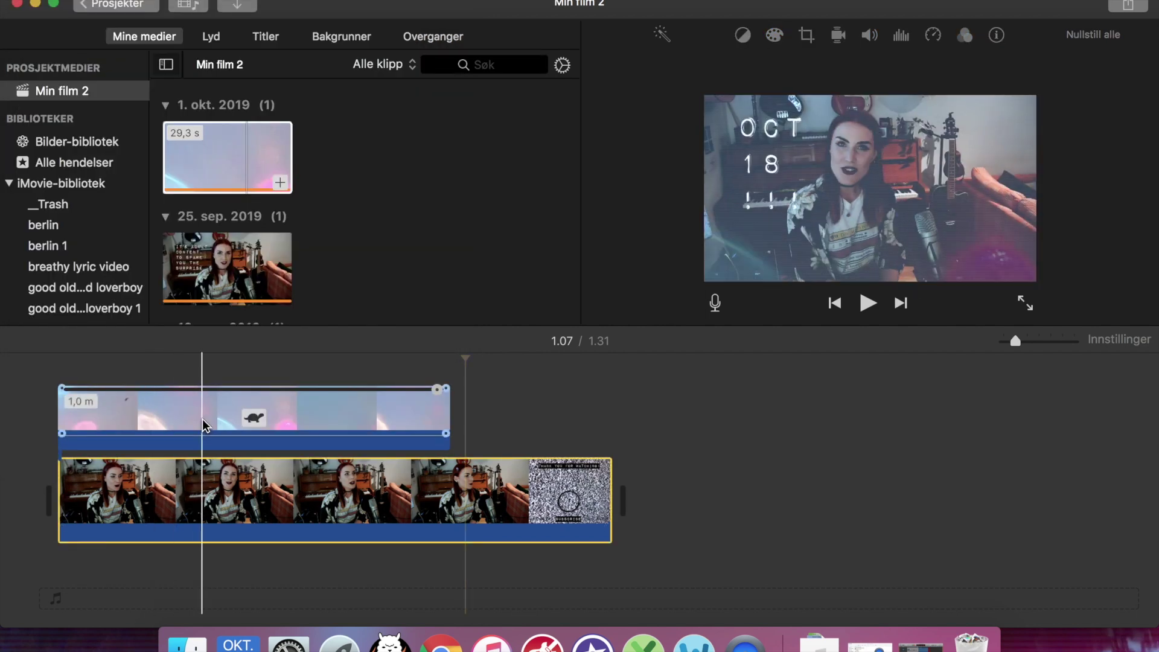
pyautogui.click(303, 410)
# Drag the lightleak overlay's Opasitet slider fully left to minimum opacity, then deselect the clip.
pyautogui.click(728, 35)
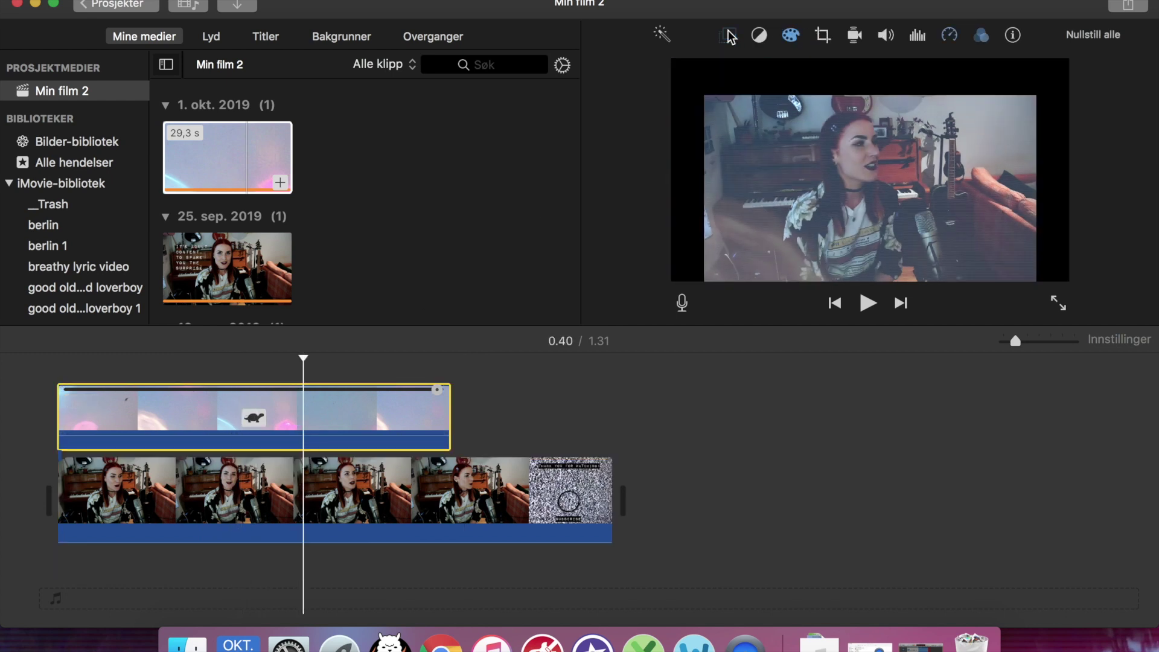
pyautogui.moveTo(843, 70); pyautogui.dragTo(835, 70)
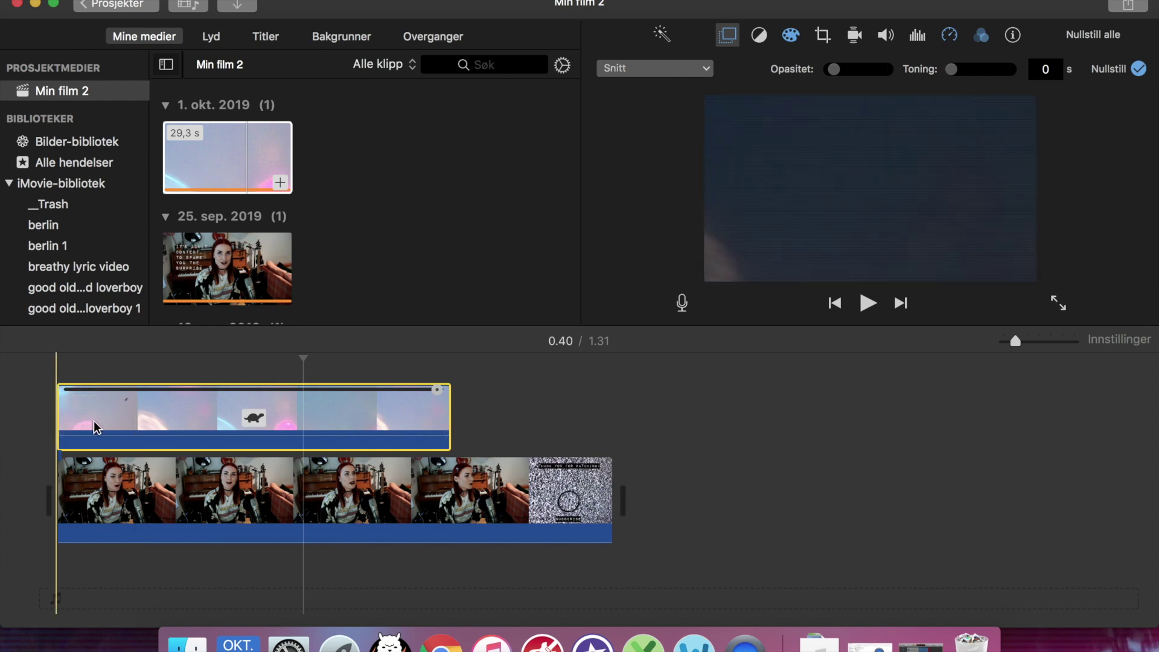
pyautogui.click(3, 446)
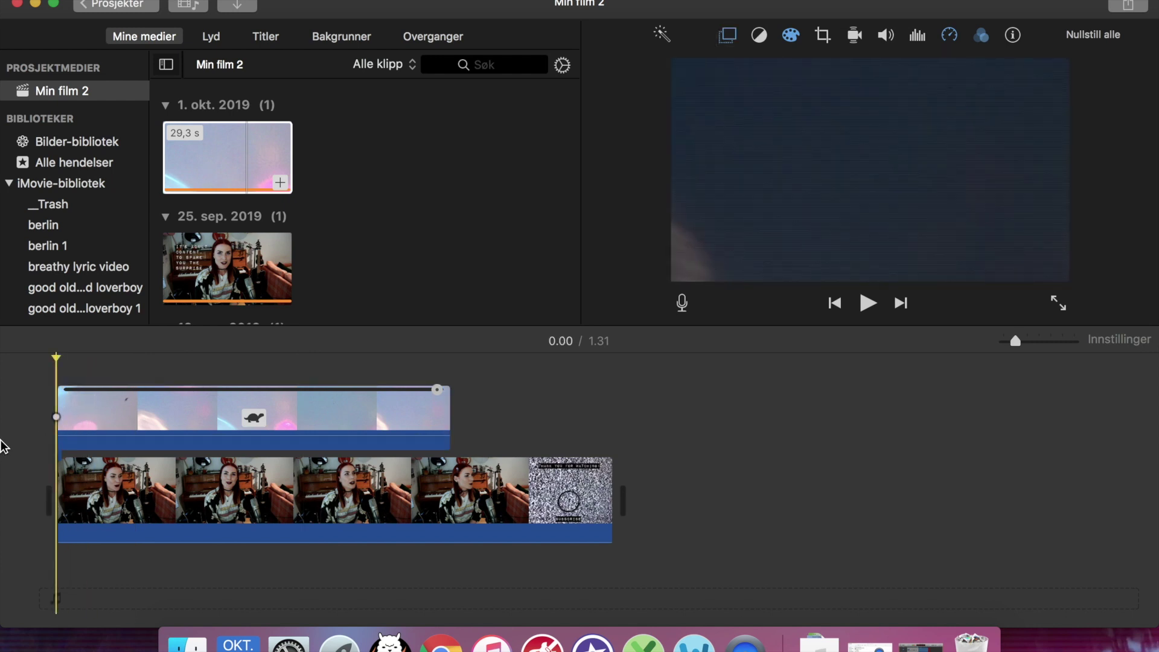